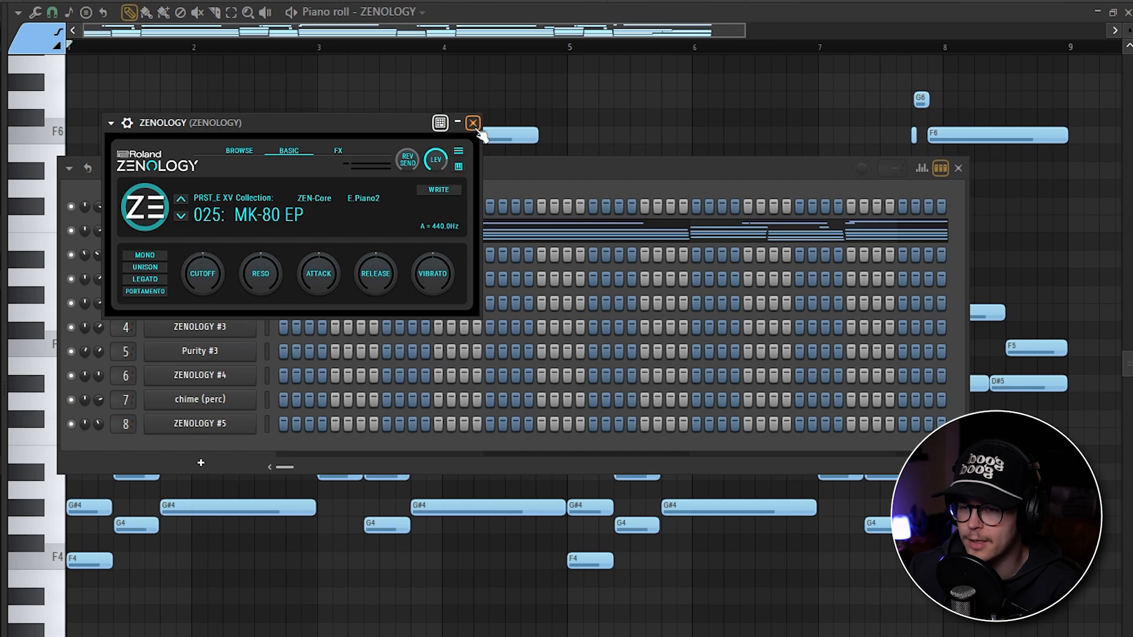
Close the ZENOLOGY instrument and view its chord and melody notes in the piano roll
click(473, 123)
click(357, 237)
click(359, 239)
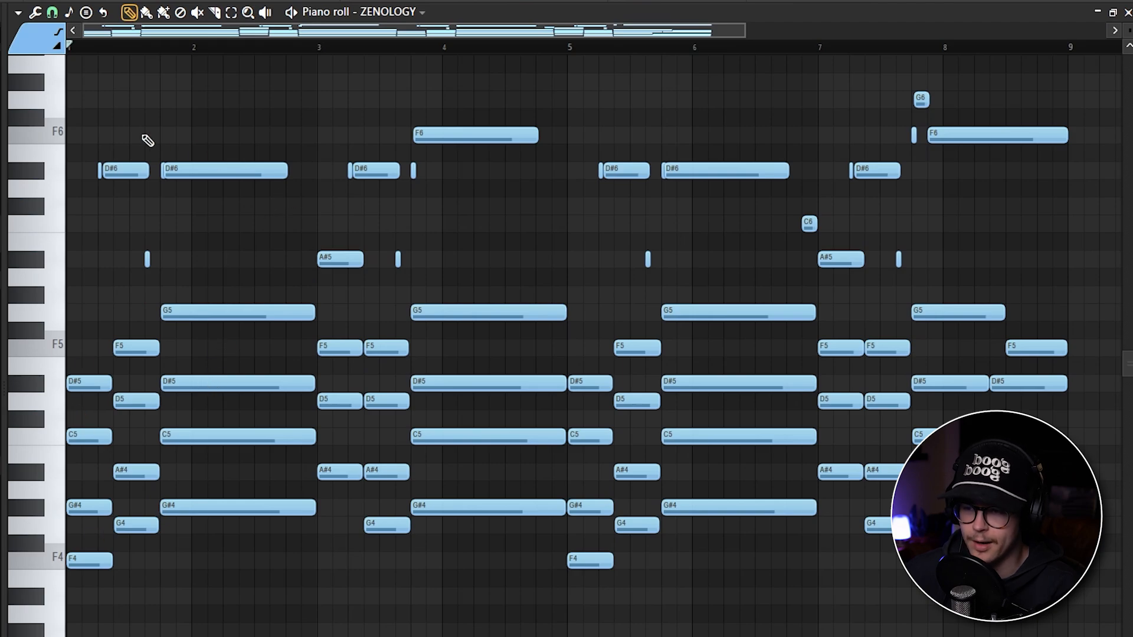
drag(98, 118, 978, 285)
ctrl+click(461, 219)
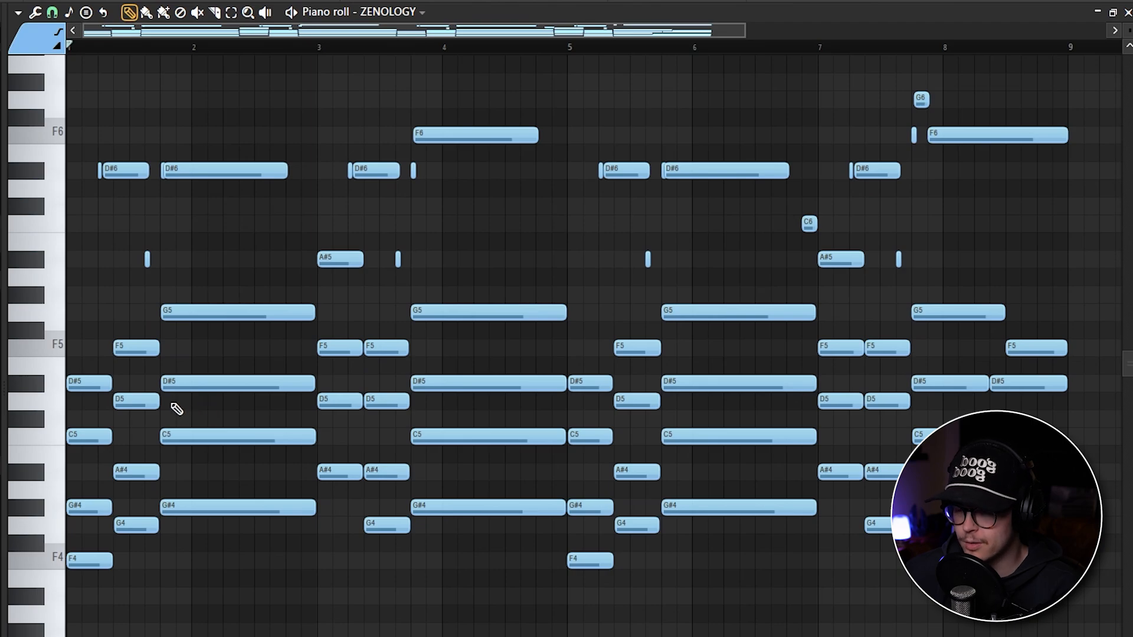
Set the piano roll's scale highlighting to Minor Natural (Aeolian) with F as the root note
click(18, 16)
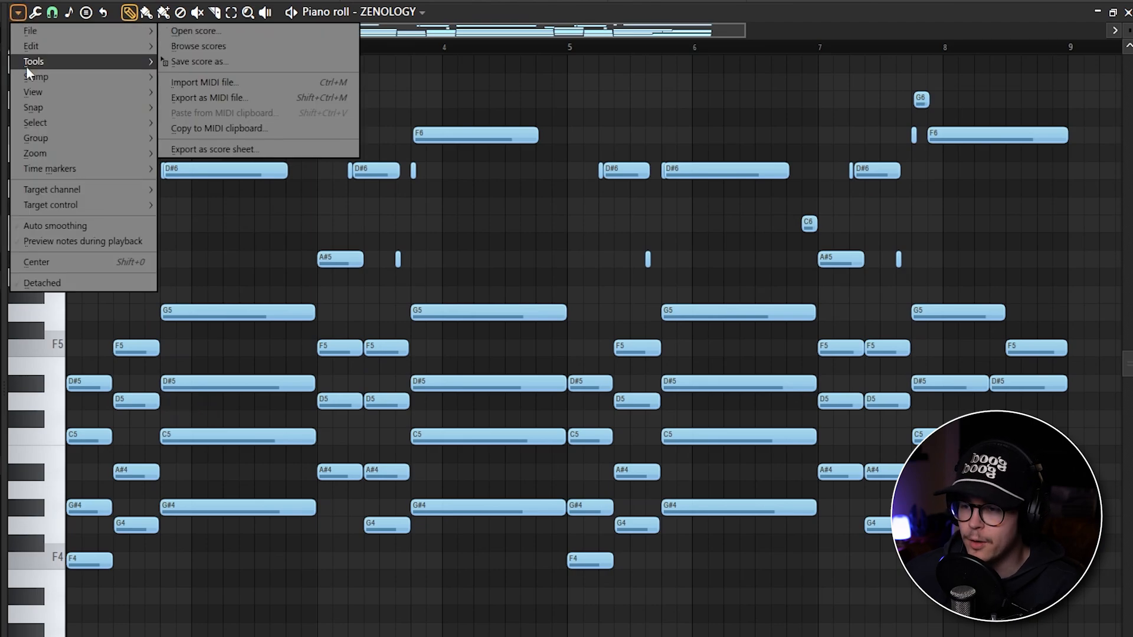
mouse_move(37, 92)
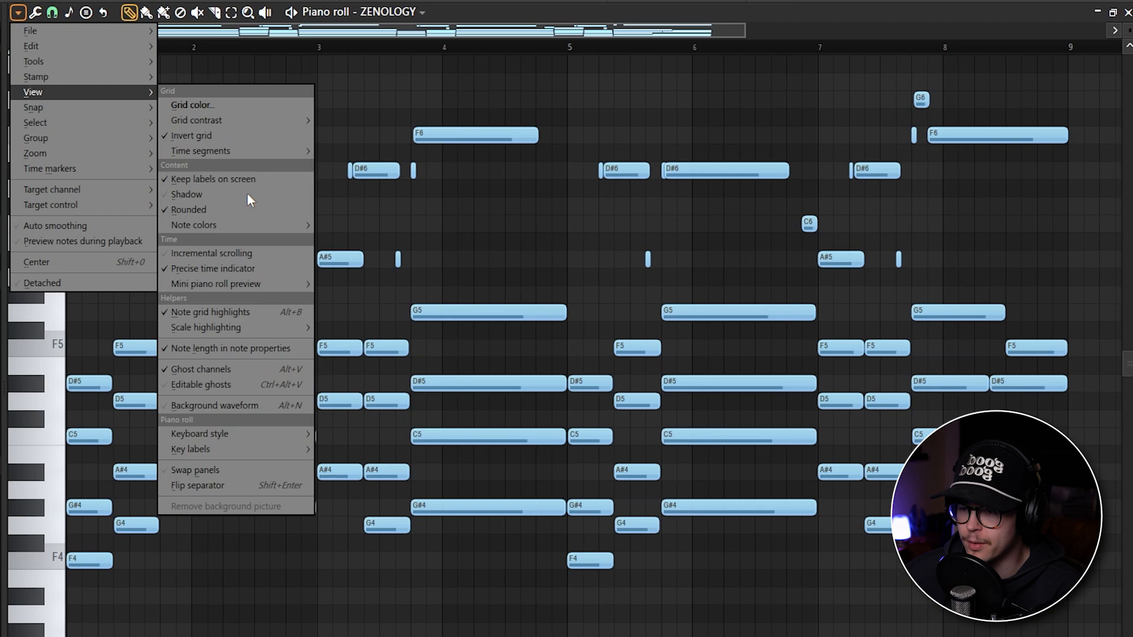
mouse_move(208, 334)
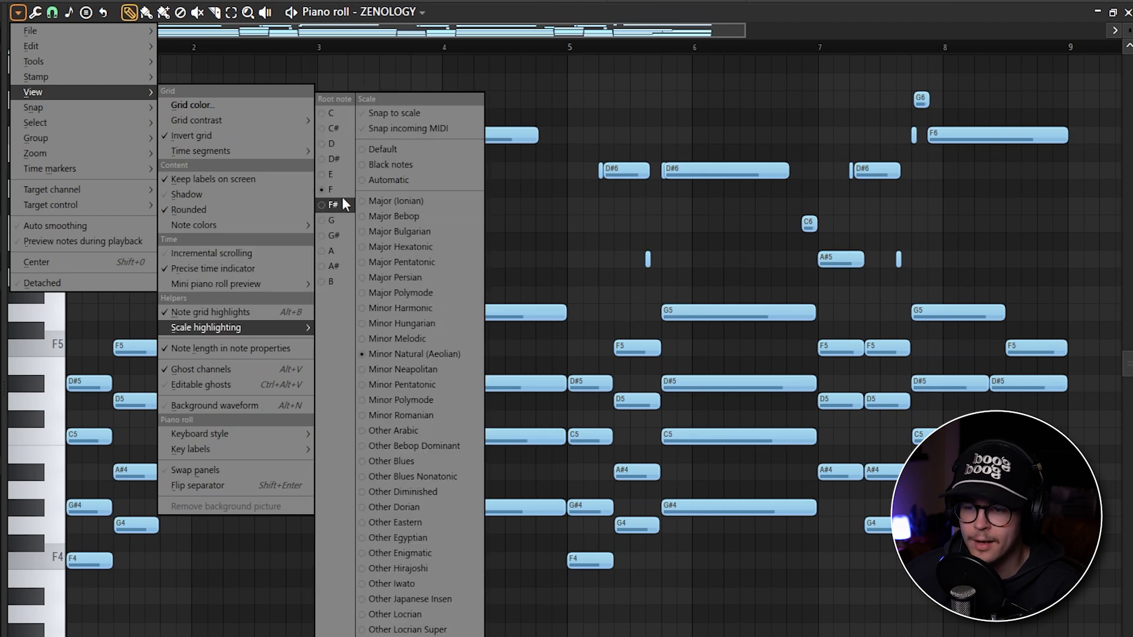
click(406, 354)
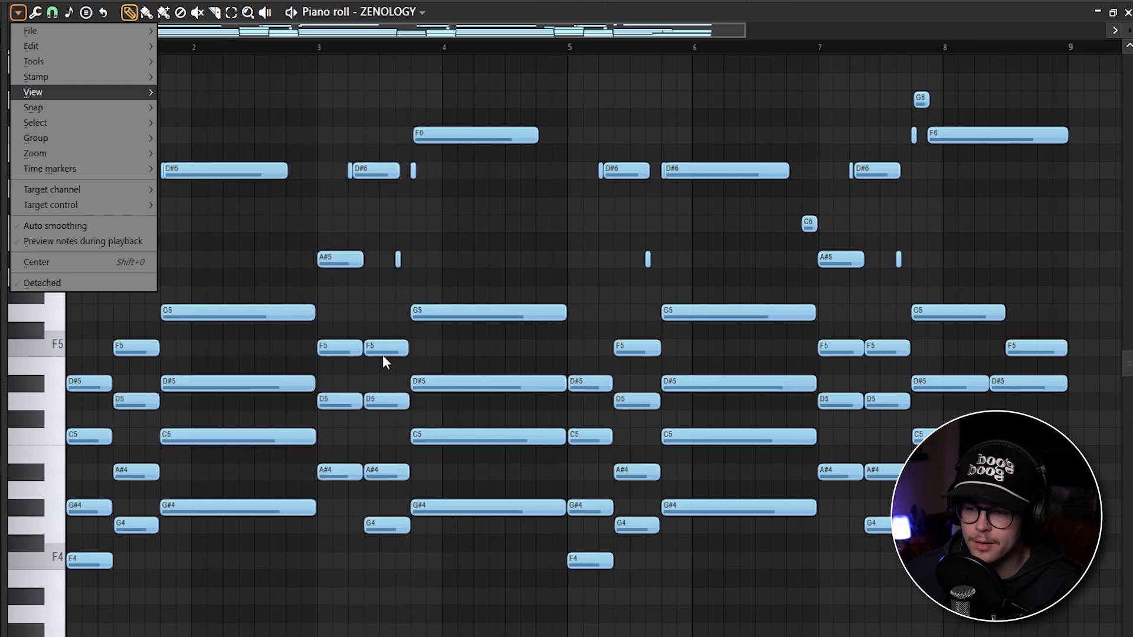
Examine the notes of the opening chord and the chord following it in the first bar
scroll(337, 371, down, 1)
scroll(23, 508, up, 3)
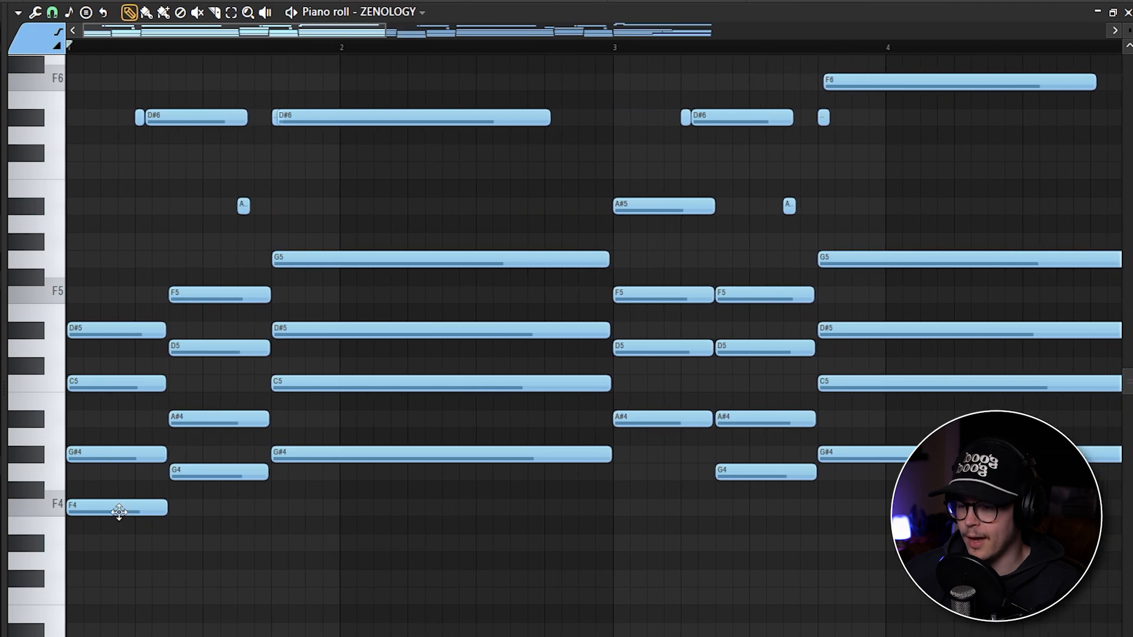
scroll(124, 506, down, 2)
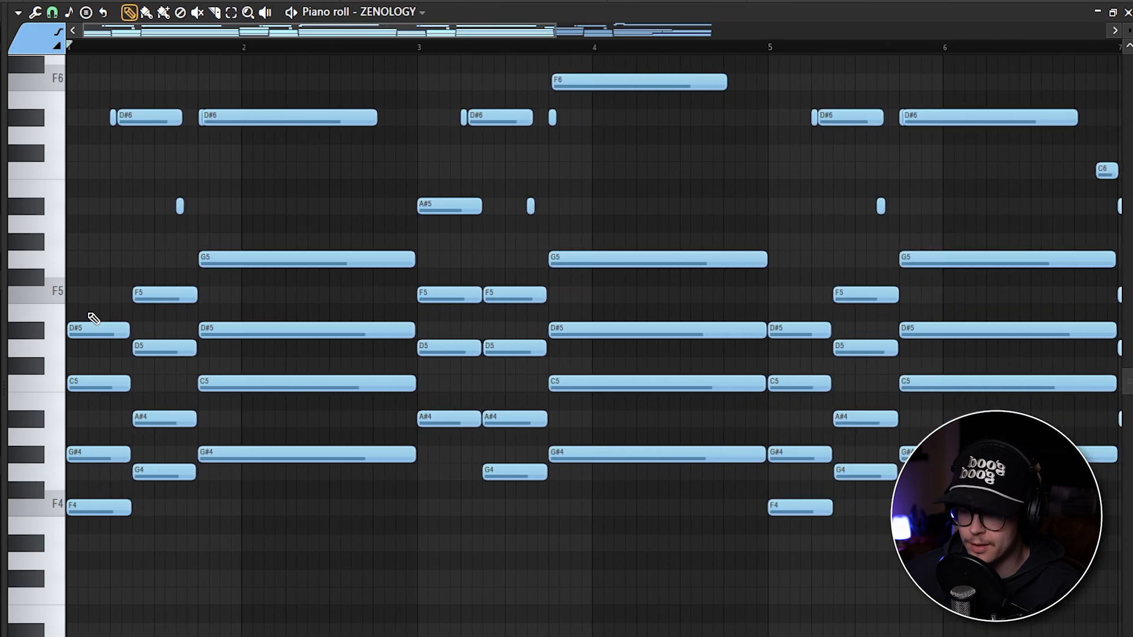
ctrl+click(98, 534)
scroll(76, 534, up, 3)
scroll(121, 534, down, 3)
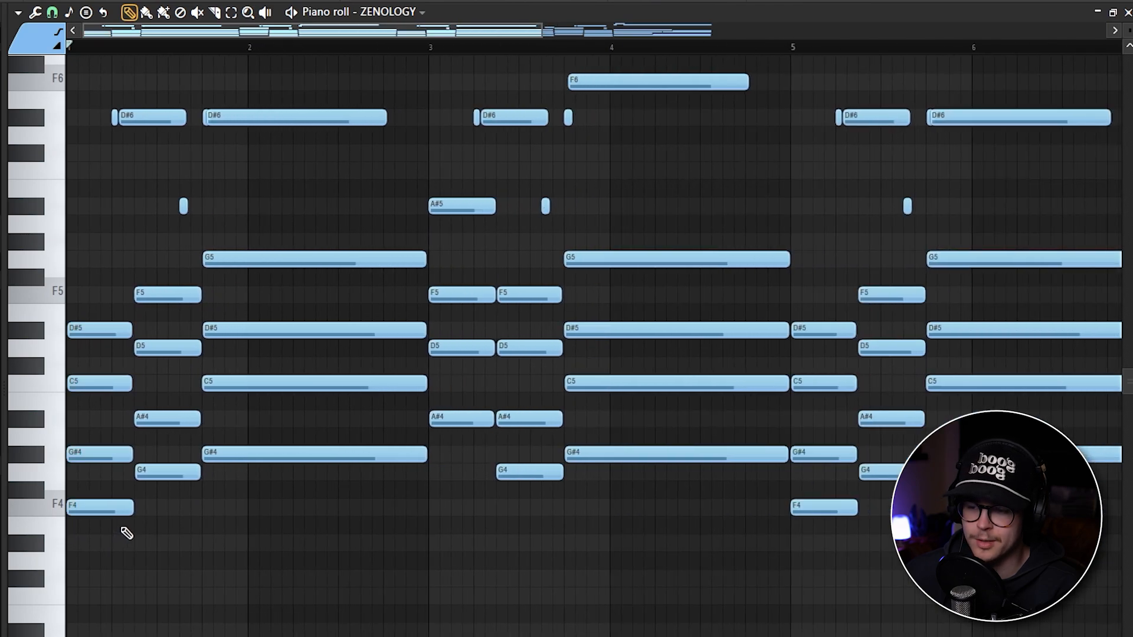
scroll(88, 536, up, 2)
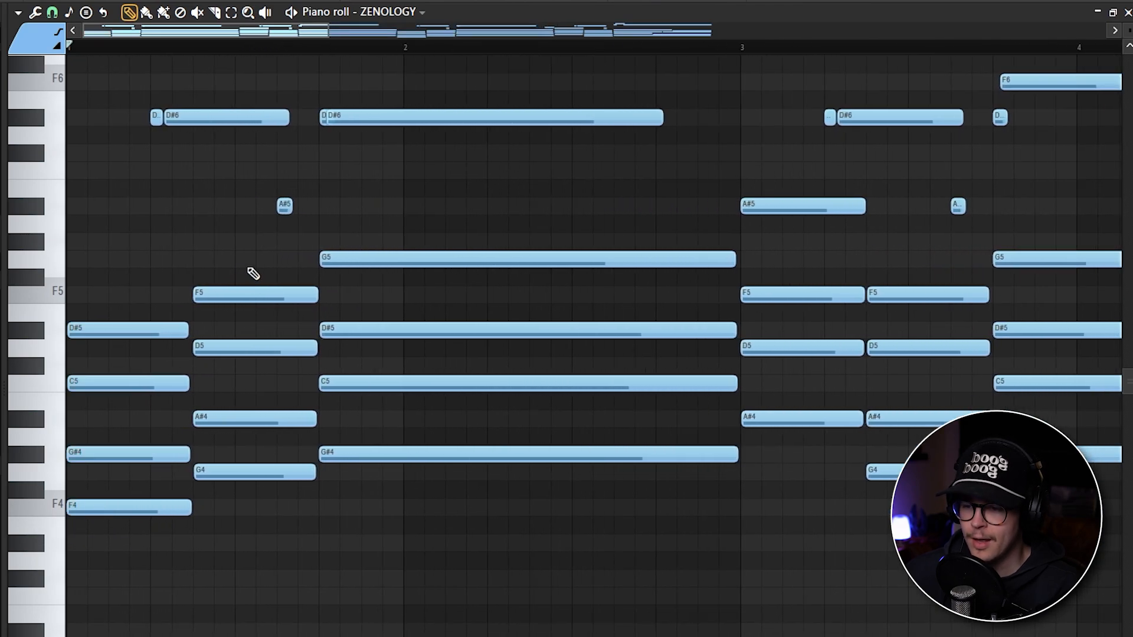
Try shifting the second chord down to F4, G#4, C5 and D#5, and return it to its original pitches
key(shift+Down)
key(shift+Down)
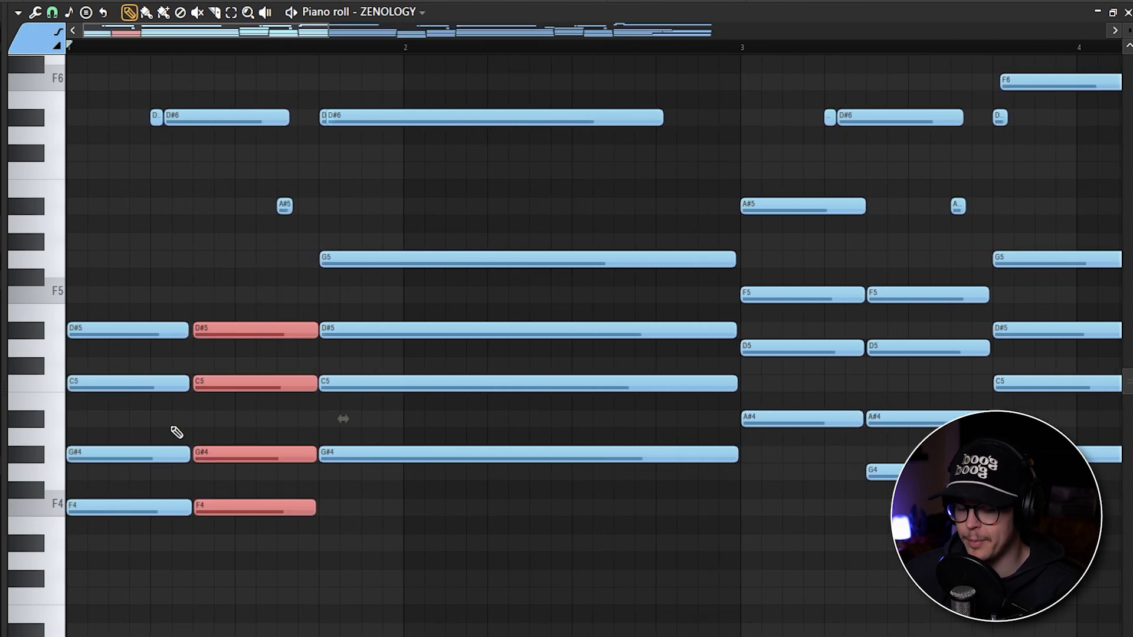
key(Up)
key(Up)
ctrl+click(234, 498)
scroll(236, 499, up, 2)
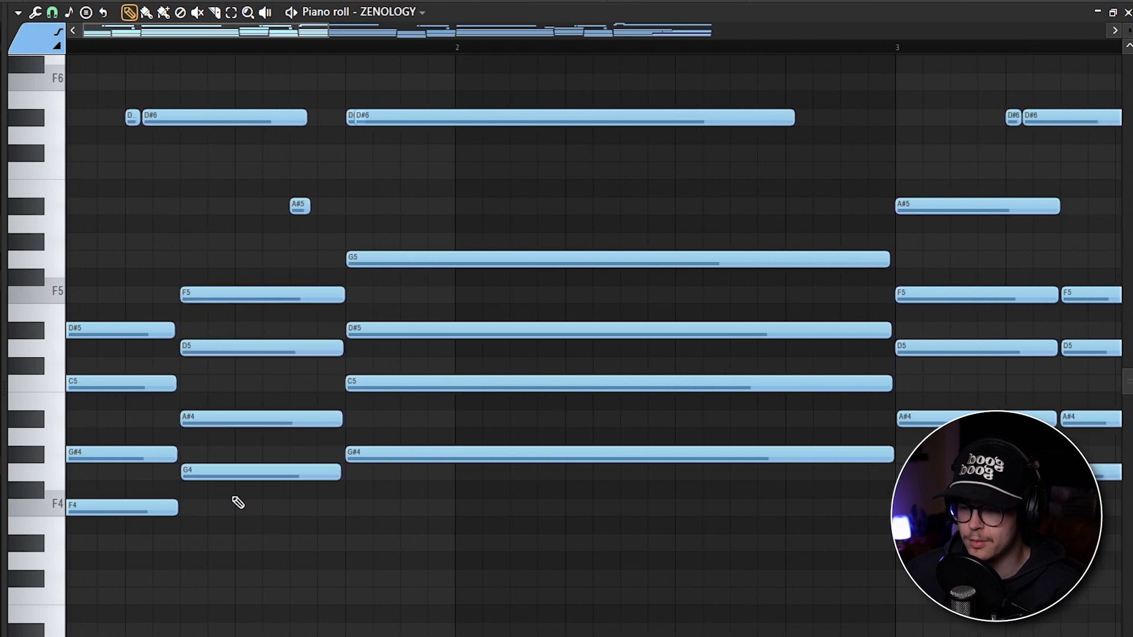
scroll(235, 499, down, 2)
scroll(215, 377, up, 2)
scroll(216, 377, down, 2)
scroll(228, 386, up, 2)
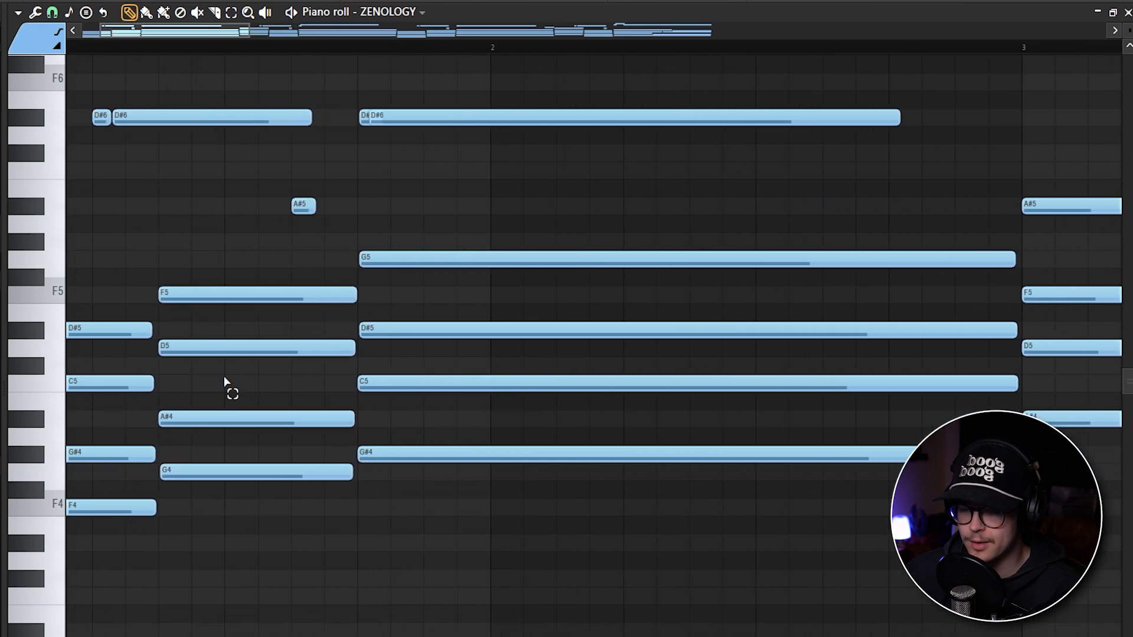
scroll(229, 385, down, 3)
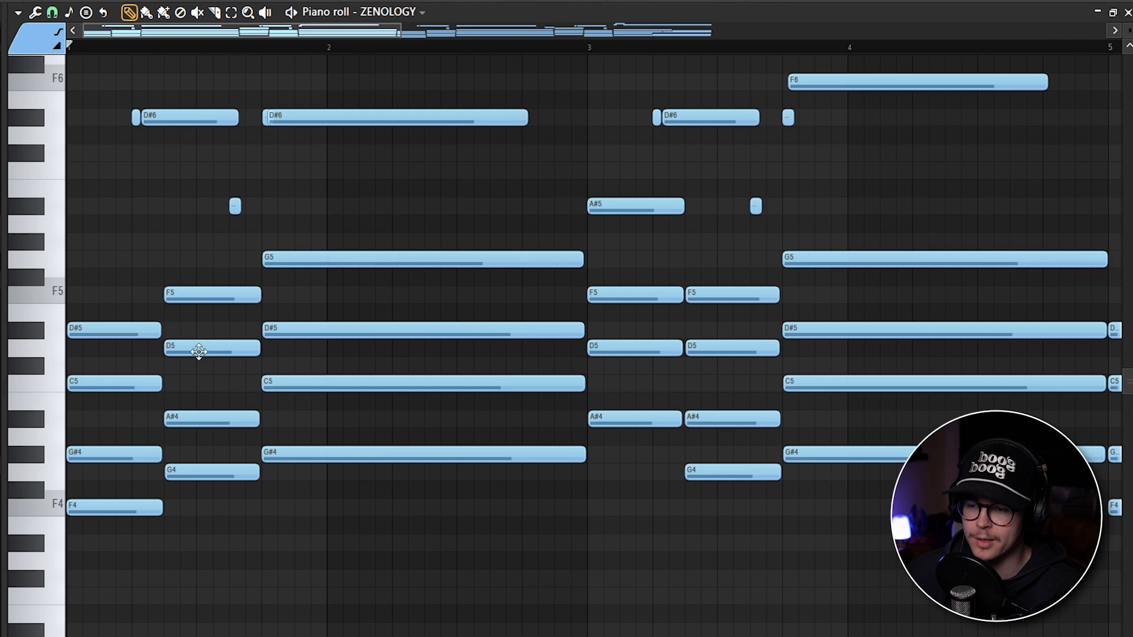
scroll(147, 264, up, 2)
scroll(147, 265, down, 3)
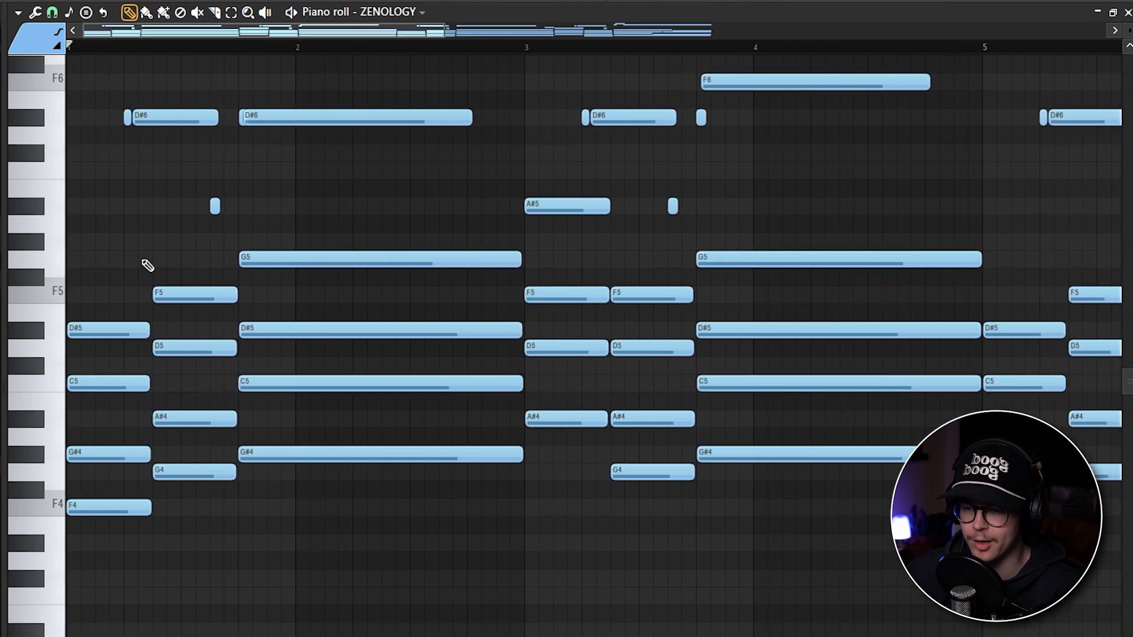
Try placing a copy of the second chord (G4, A#4, D5, F5) at the start of the third chord
drag(314, 233, 168, 273)
scroll(260, 491, up, 1)
scroll(220, 513, down, 1)
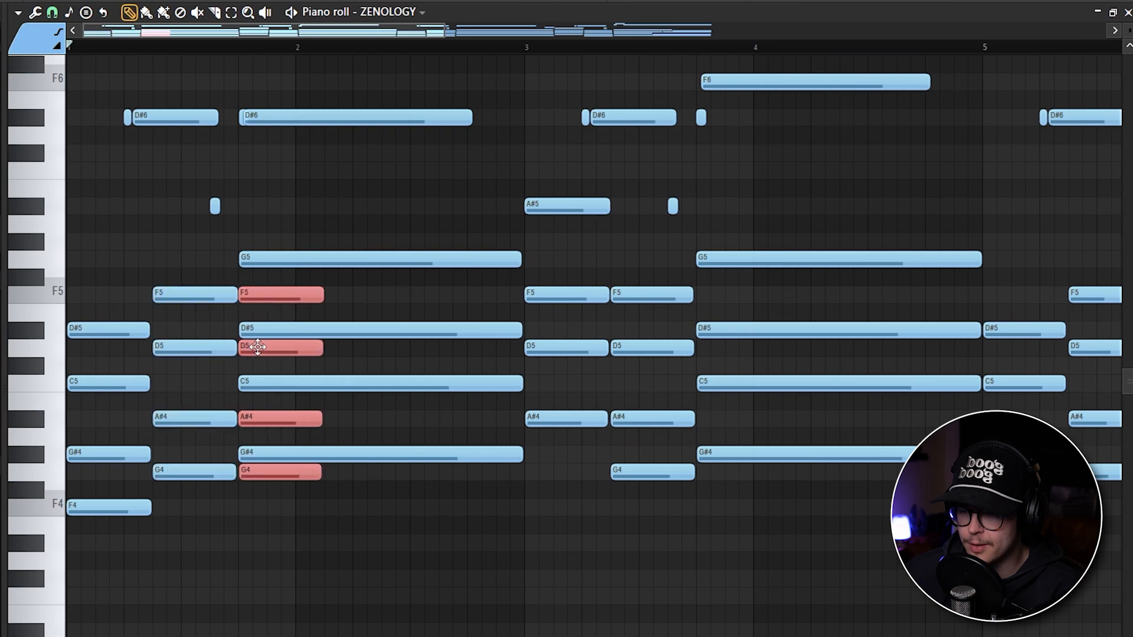
key(shift+Up)
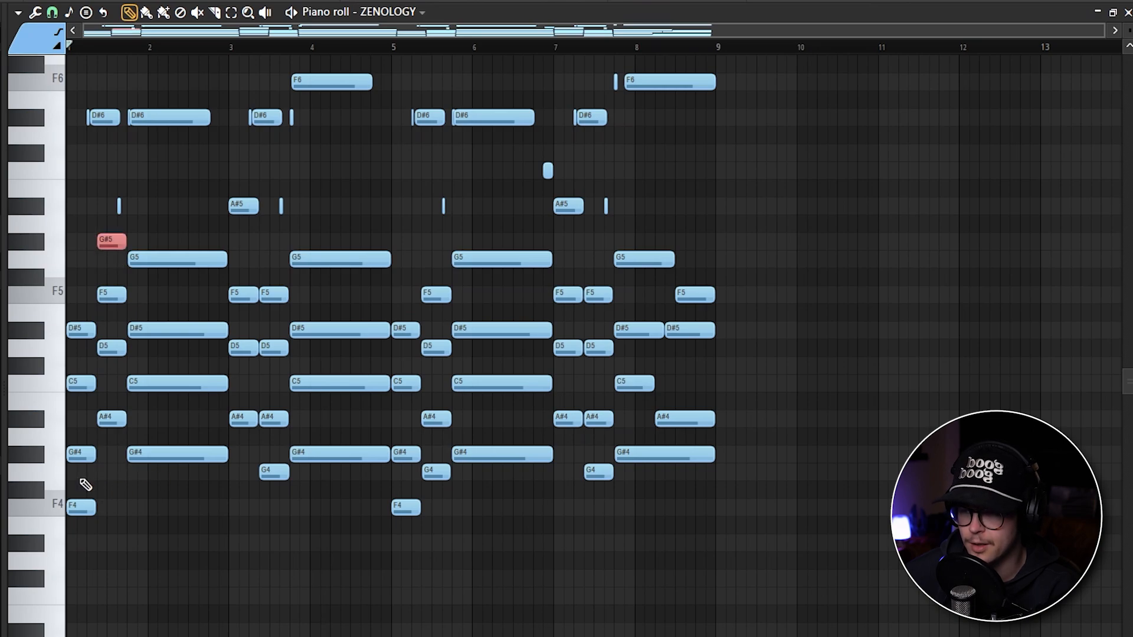
Select all the melody notes above the chords, from A#5 up to G6, and start playback
scroll(86, 484, up, 4)
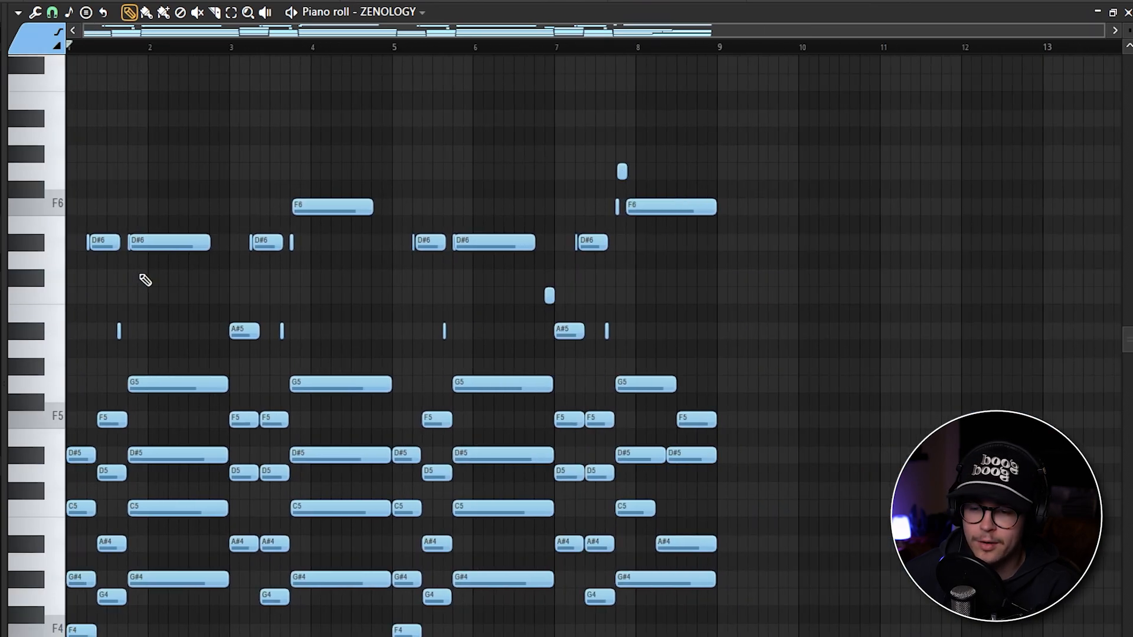
drag(751, 356, 70, 147)
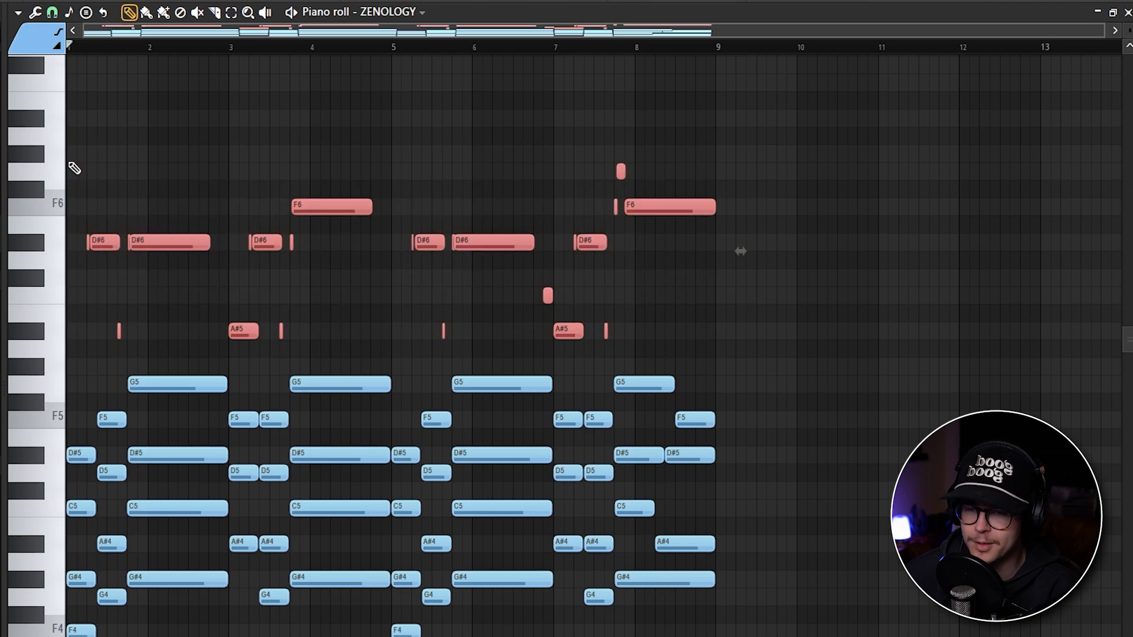
ctrl+scroll(72, 167, up, 2)
ctrl+scroll(207, 150, down, 3)
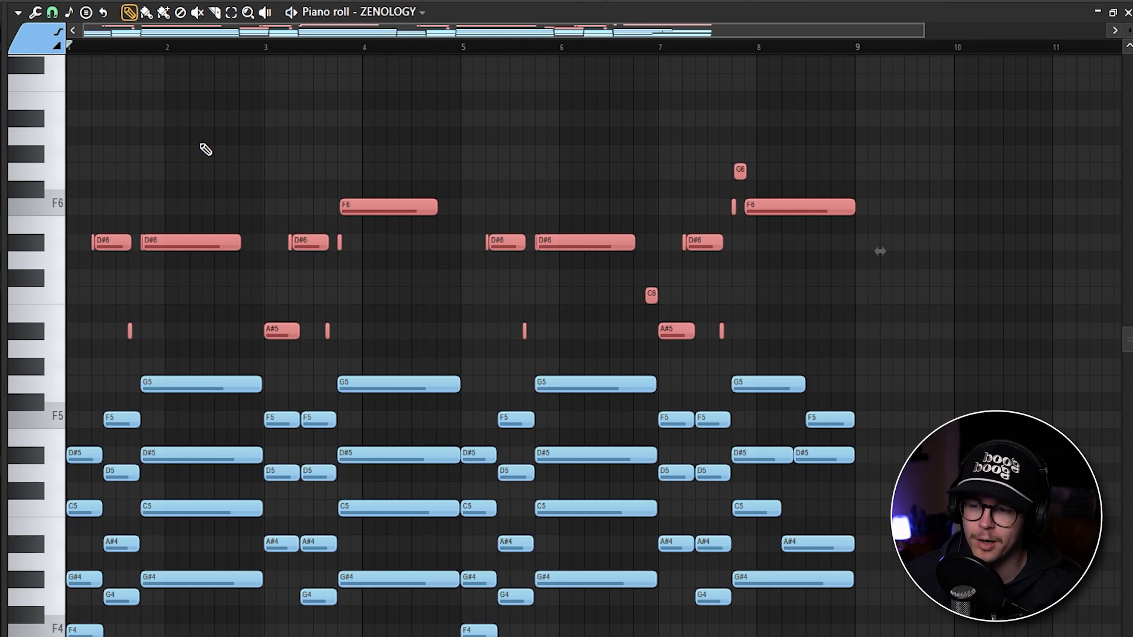
key(space)
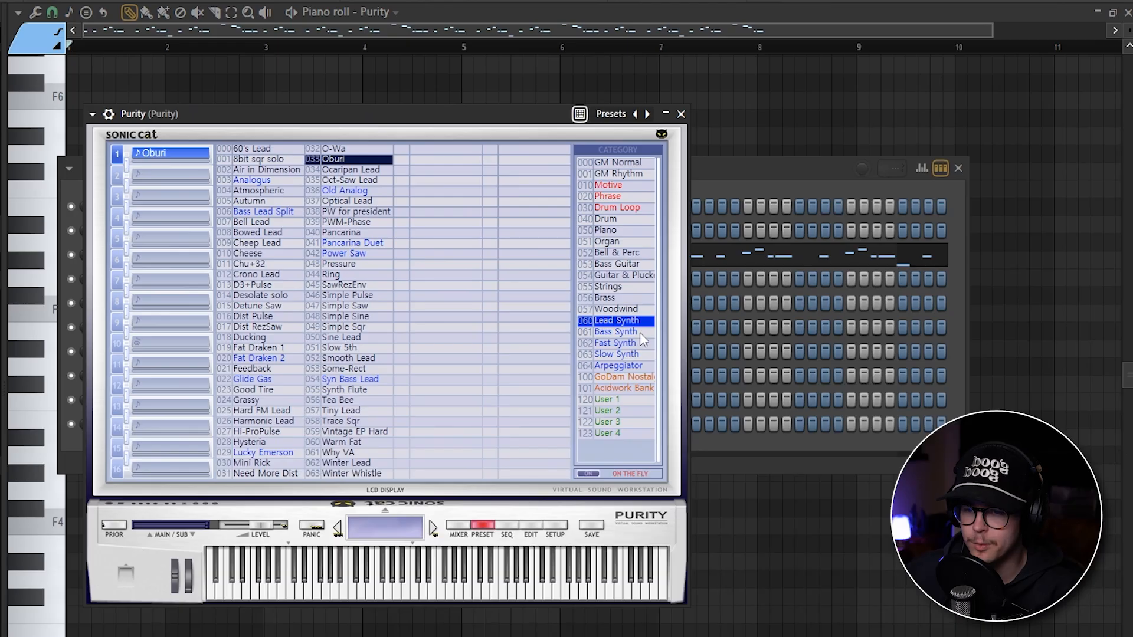
Close the Purity instrument, view its pattern in the piano roll and start playback
click(681, 119)
click(321, 248)
scroll(331, 246, down, 2)
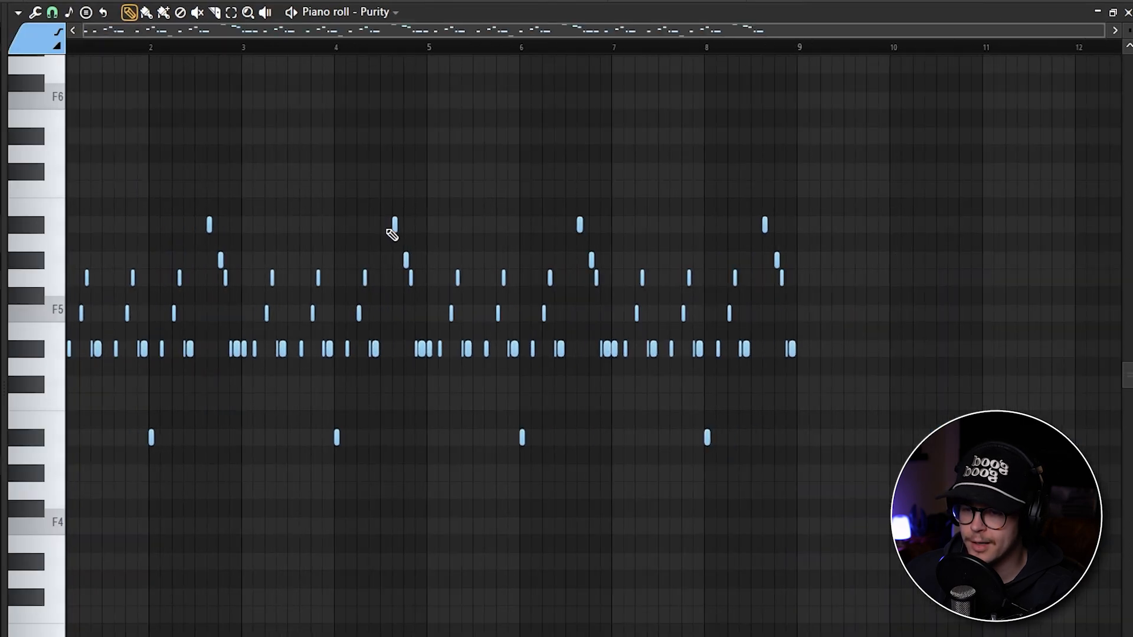
scroll(175, 225, up, 4)
scroll(172, 226, down, 3)
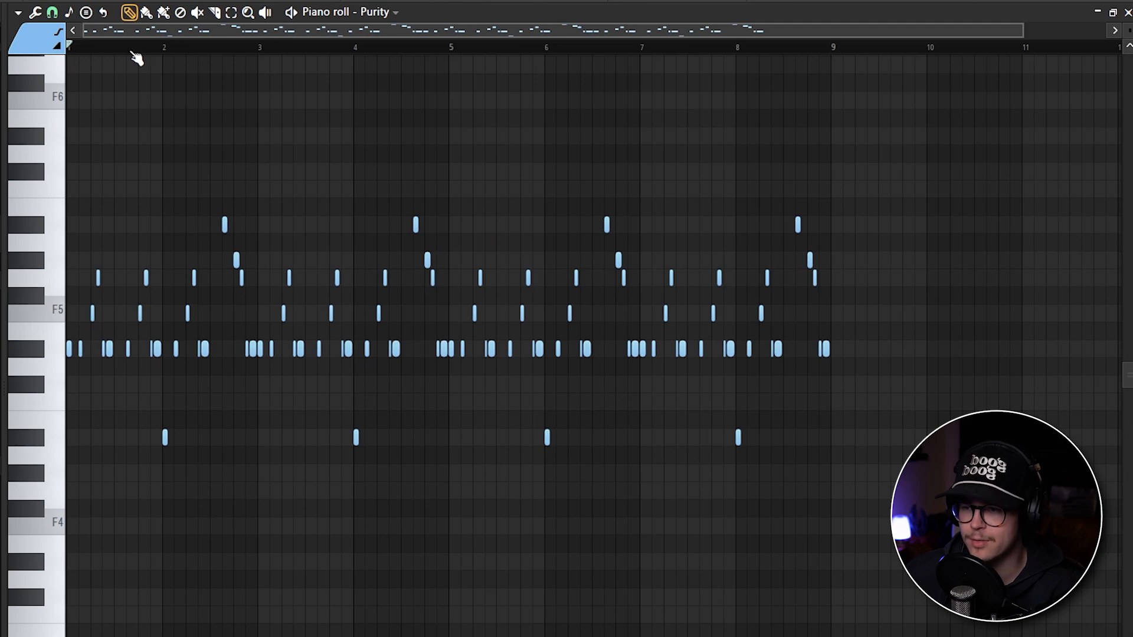
key(space)
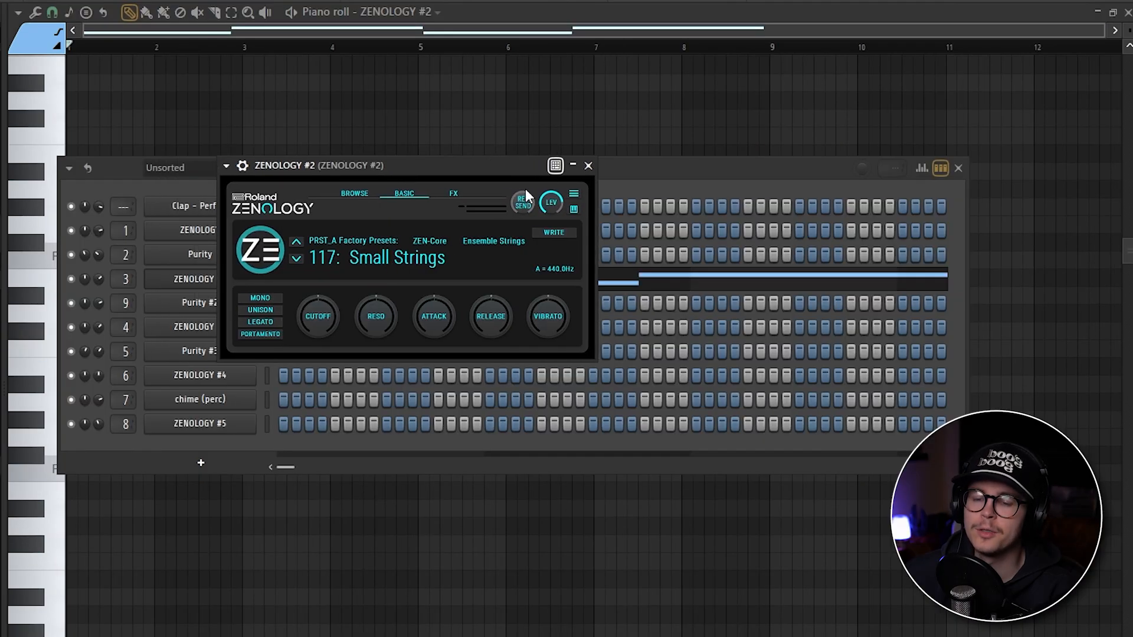
Close the ZENOLOGY #2 instrument
click(588, 165)
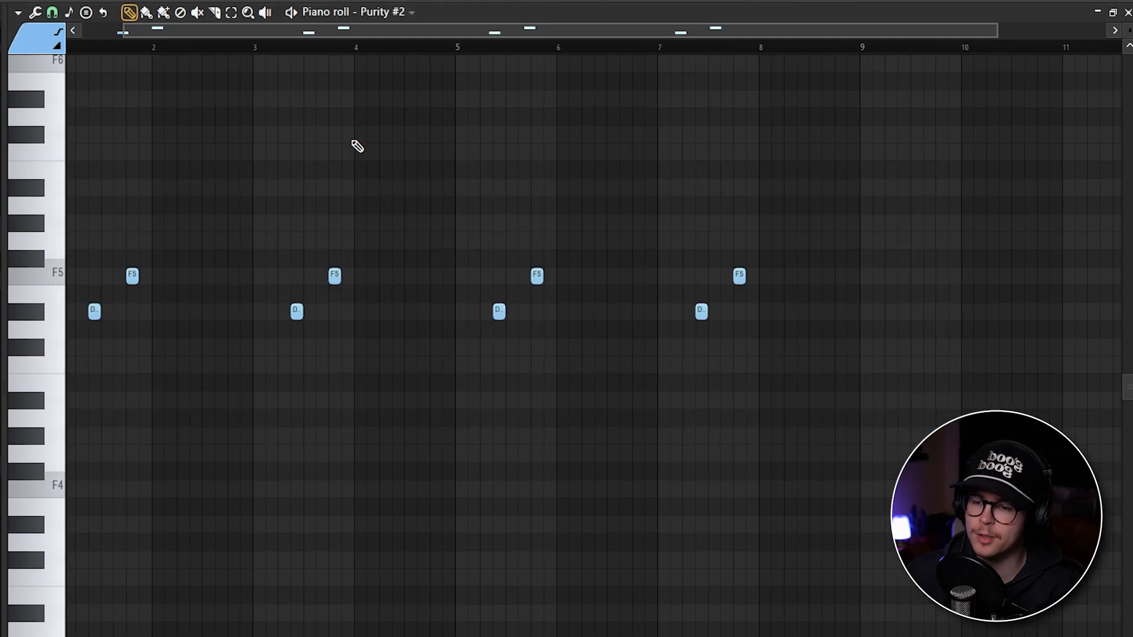
Select the first two notes of the Purity #2 pattern and view the preset loaded in its instrument
drag(242, 198, 62, 391)
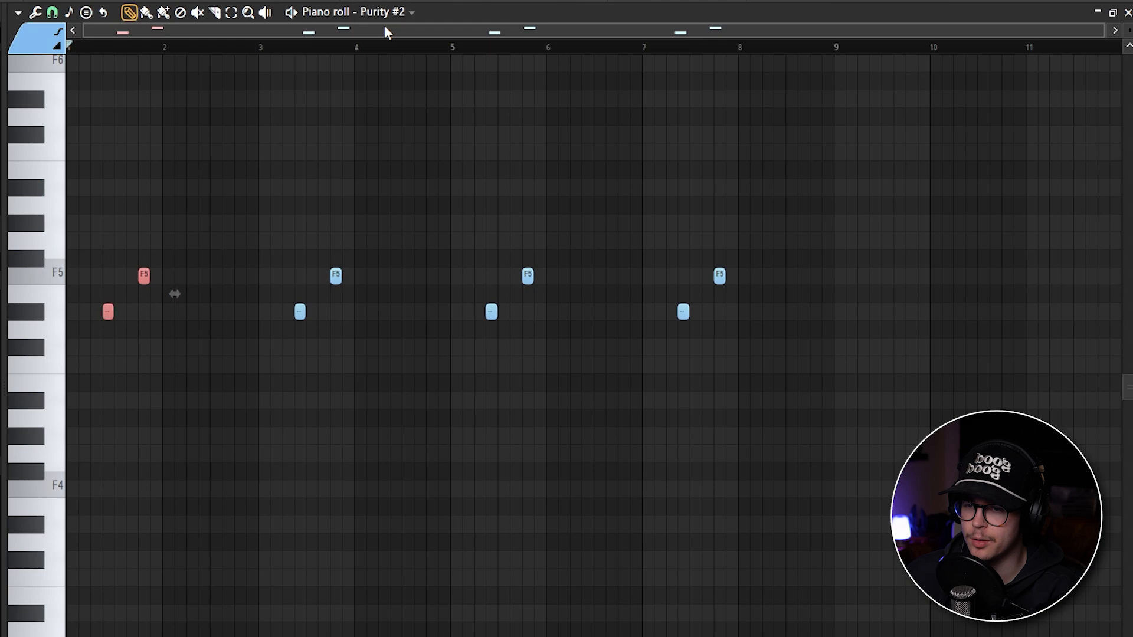
key(F6)
click(204, 303)
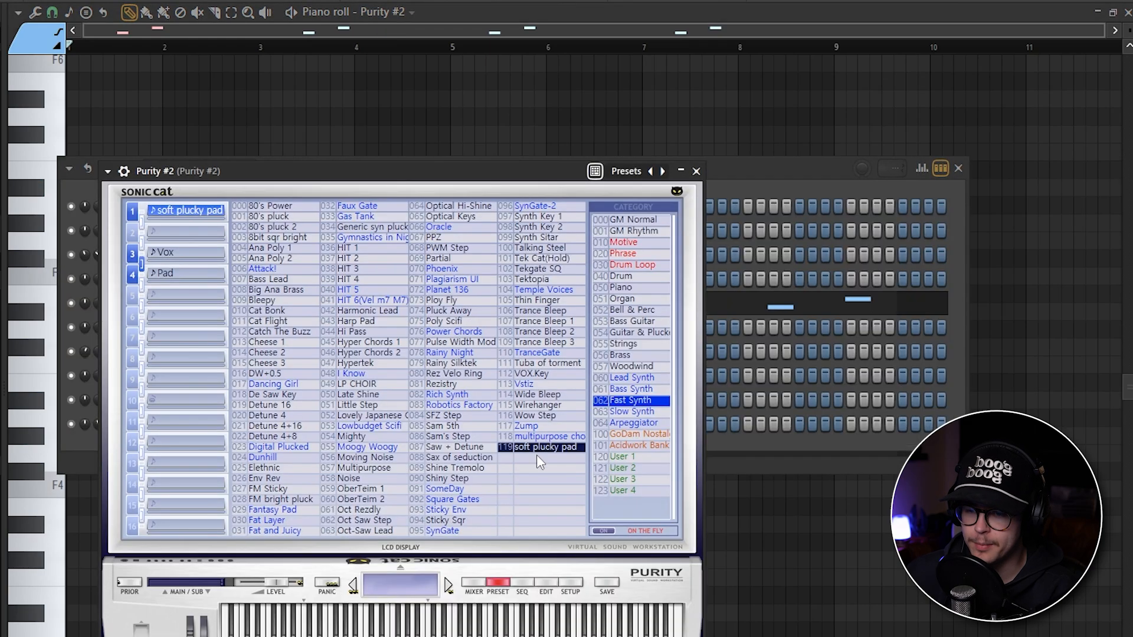
click(697, 171)
key(F6)
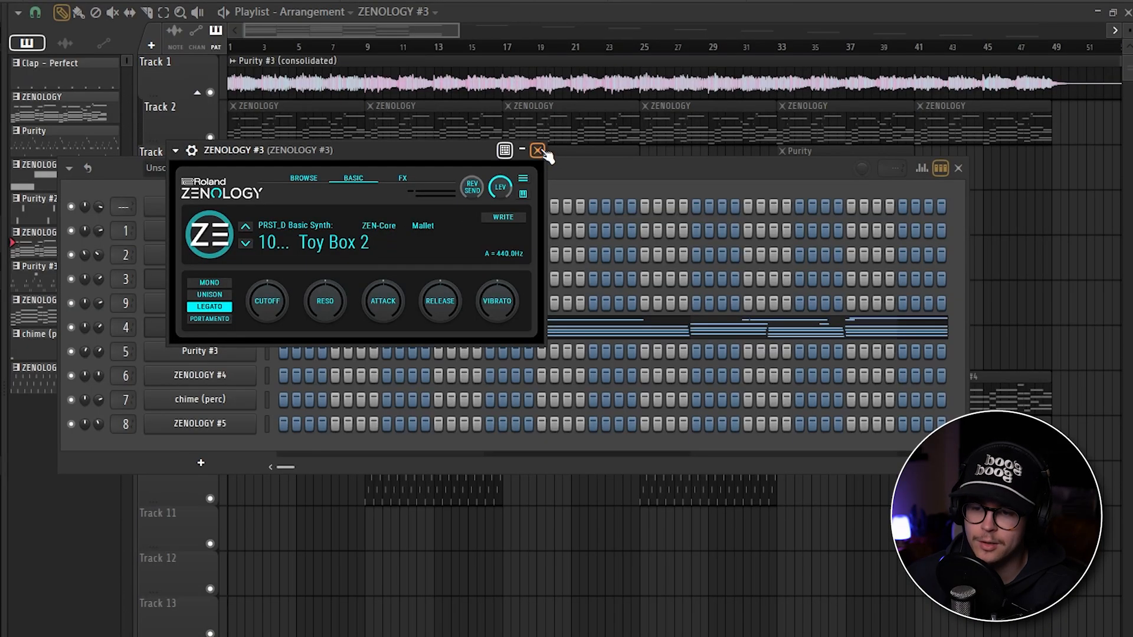
Close the ZENOLOGY #3 instrument and play its pattern in the piano roll
click(537, 151)
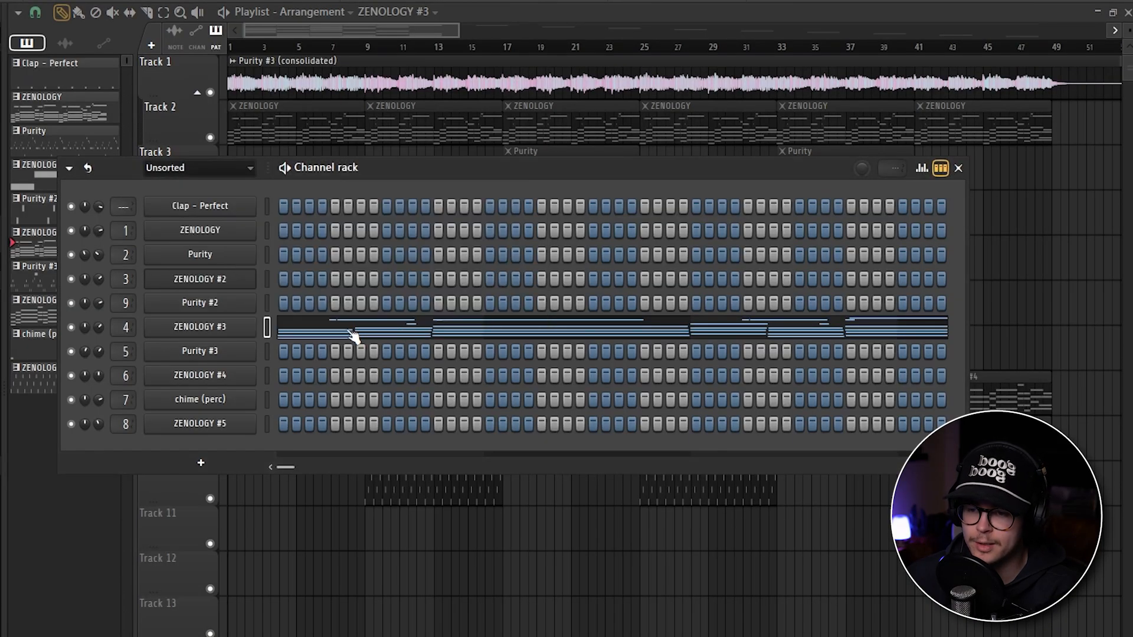
click(344, 335)
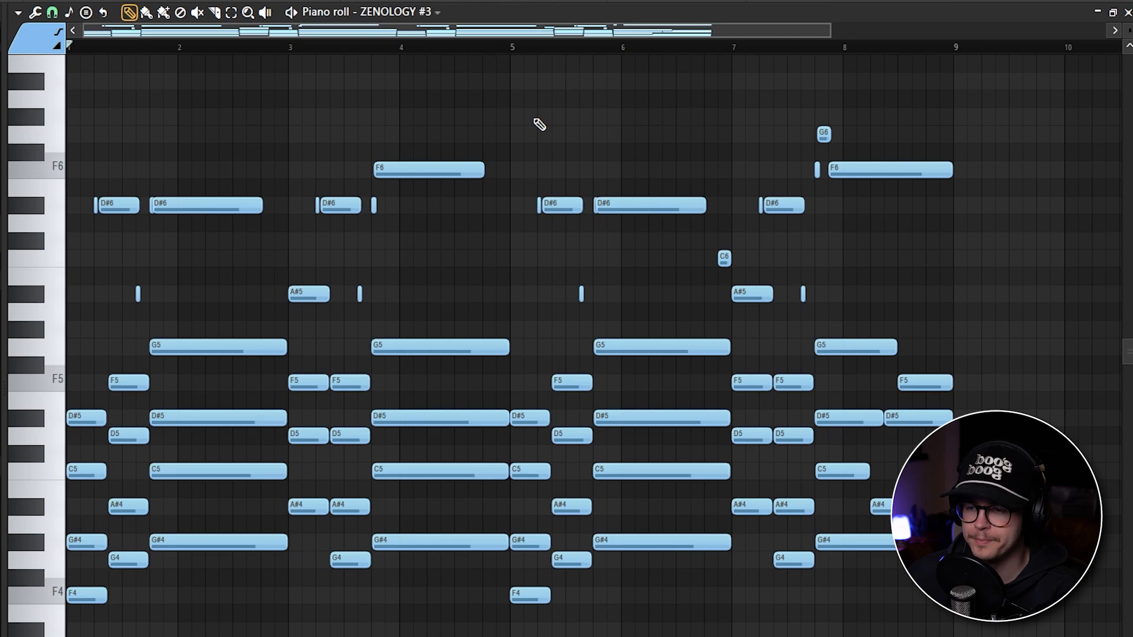
key(space)
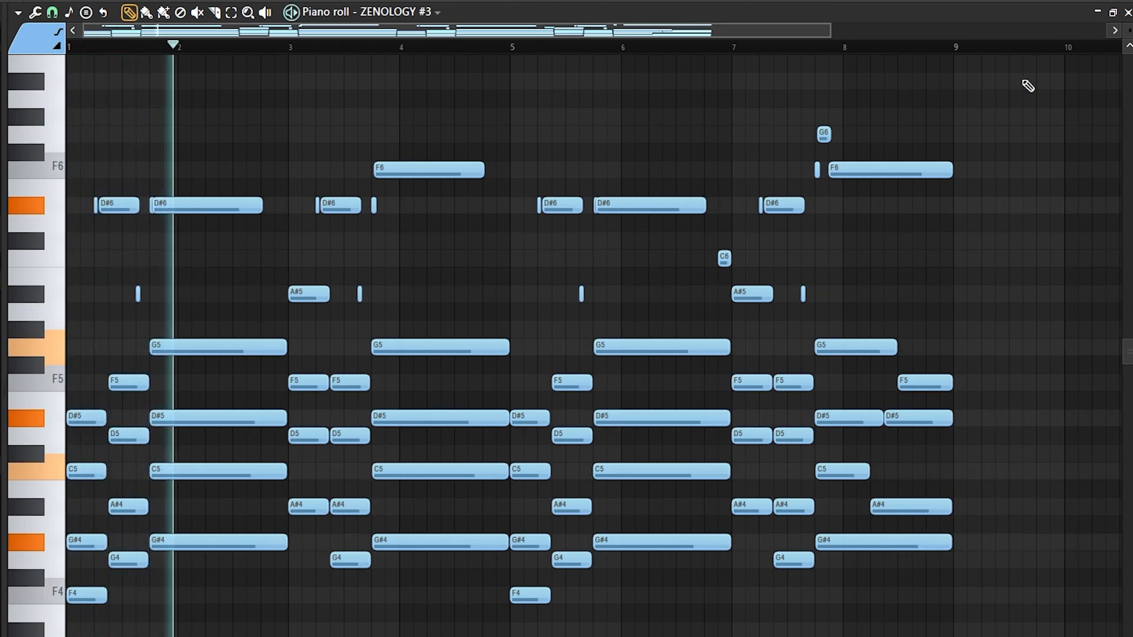
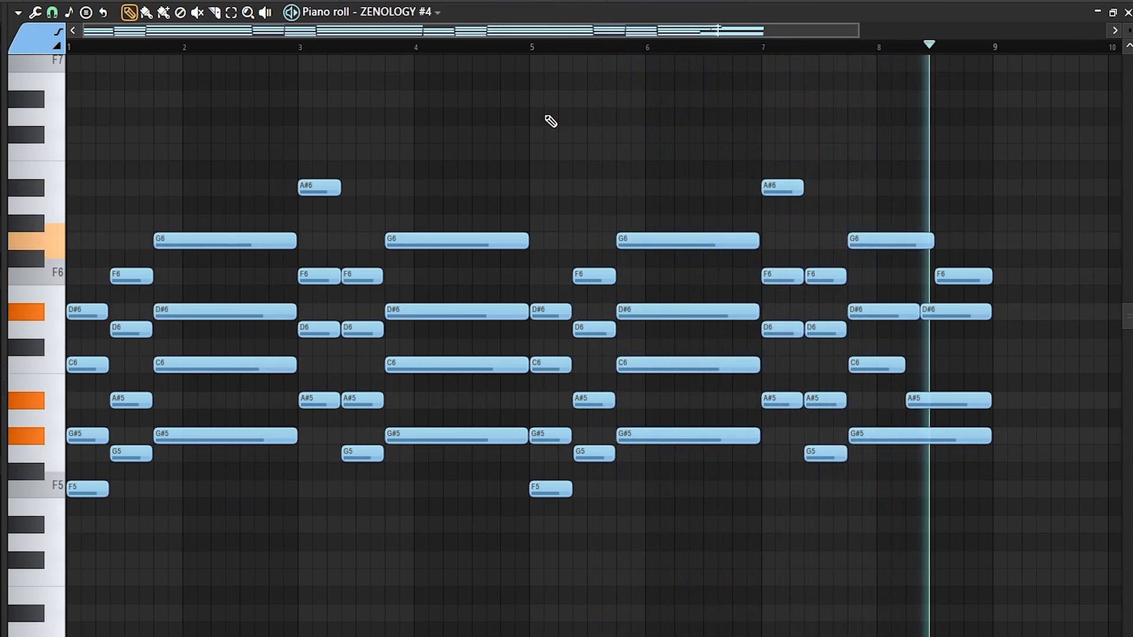
Stop the ZENOLOGY #4 playback and view the chime (perc) notes in the piano roll
key(space)
key(F6)
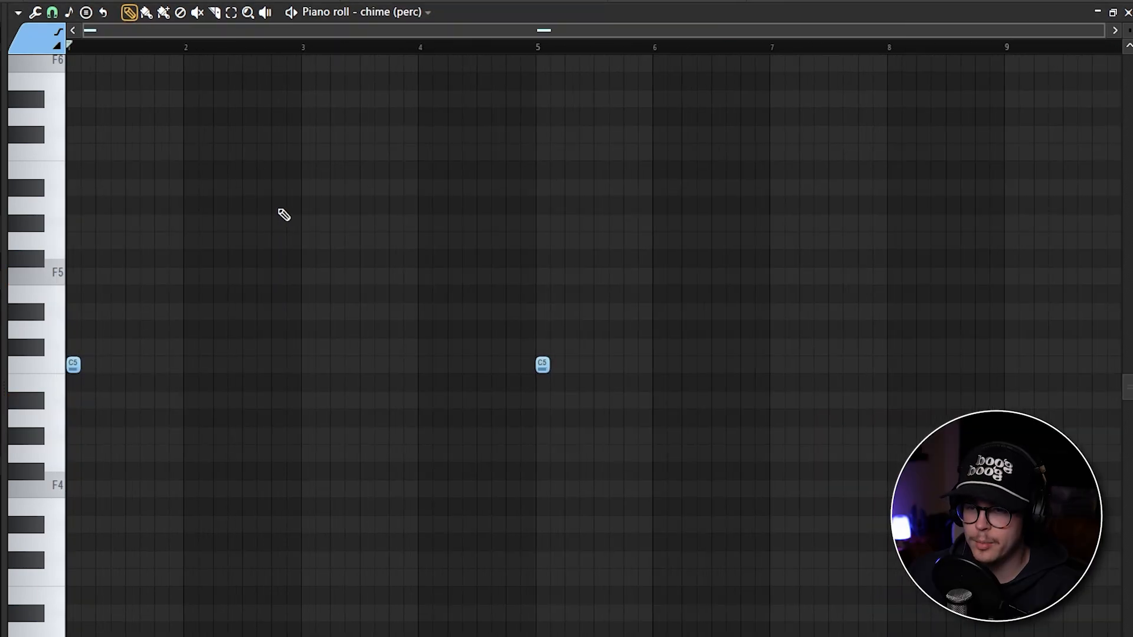
scroll(284, 208, down, 2)
scroll(283, 209, down, 1)
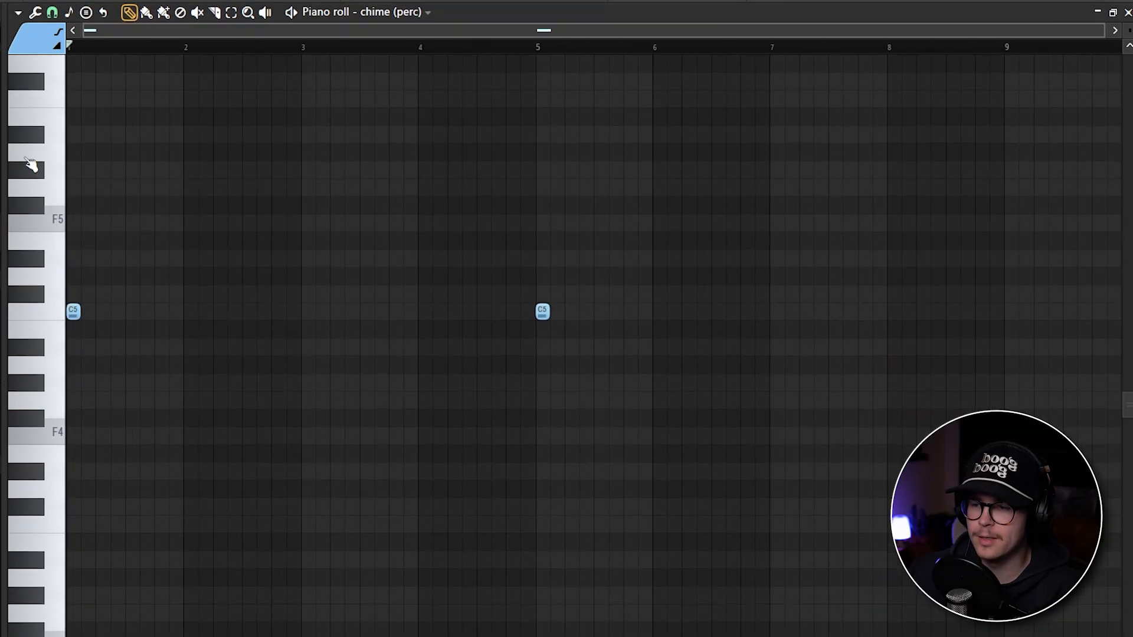
scroll(122, 226, up, 1)
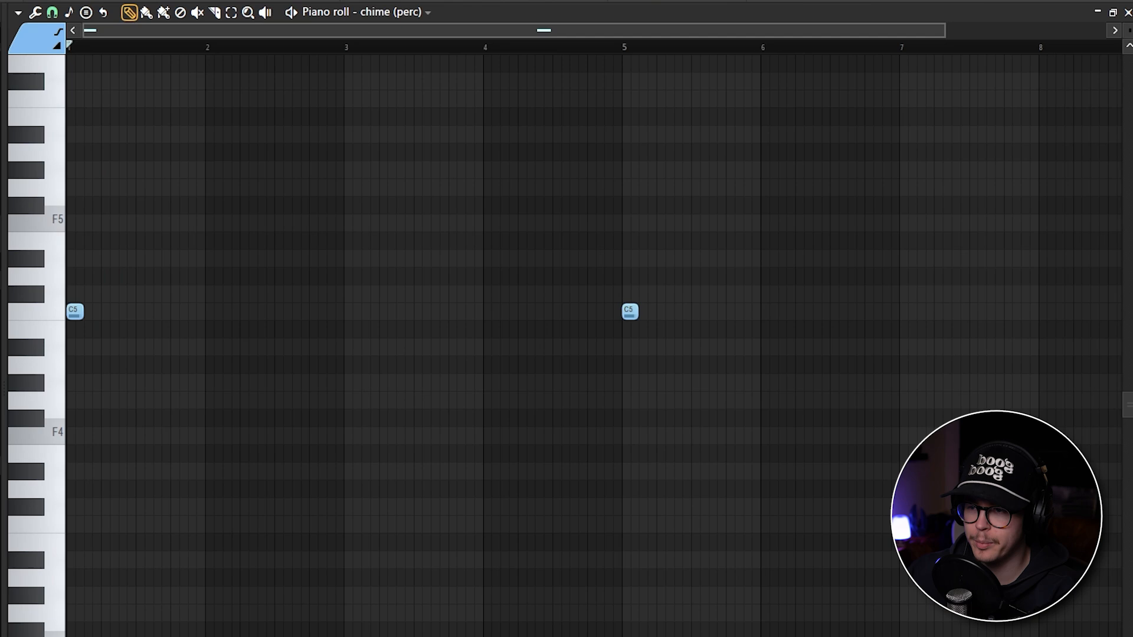
Play back the chime (perc) pattern in the piano roll
scroll(220, 157, up, 3)
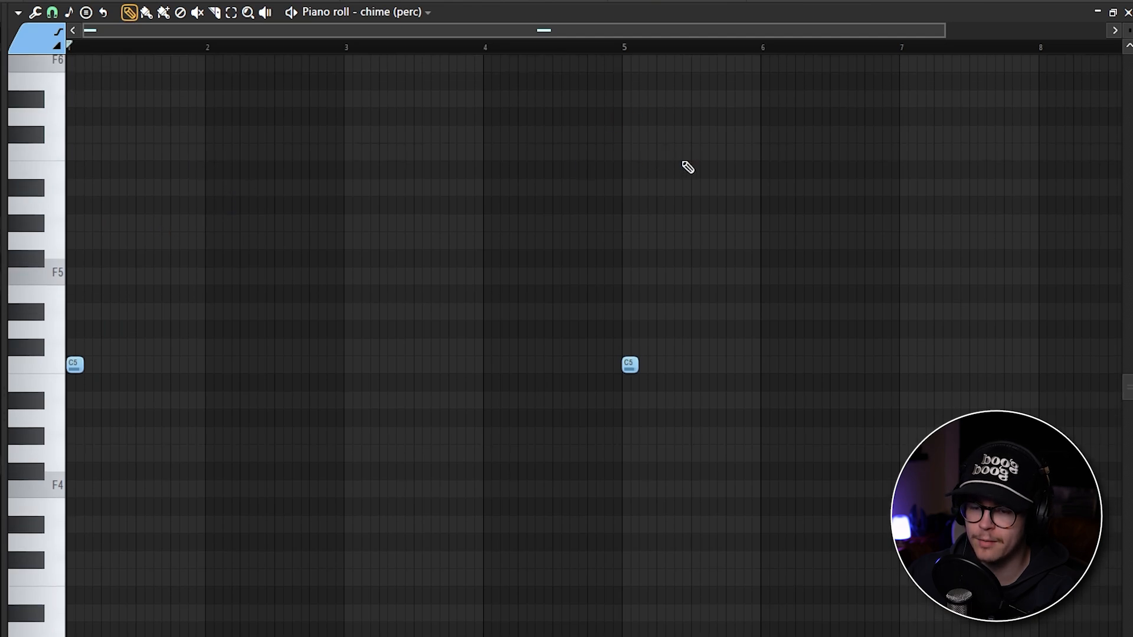
key(space)
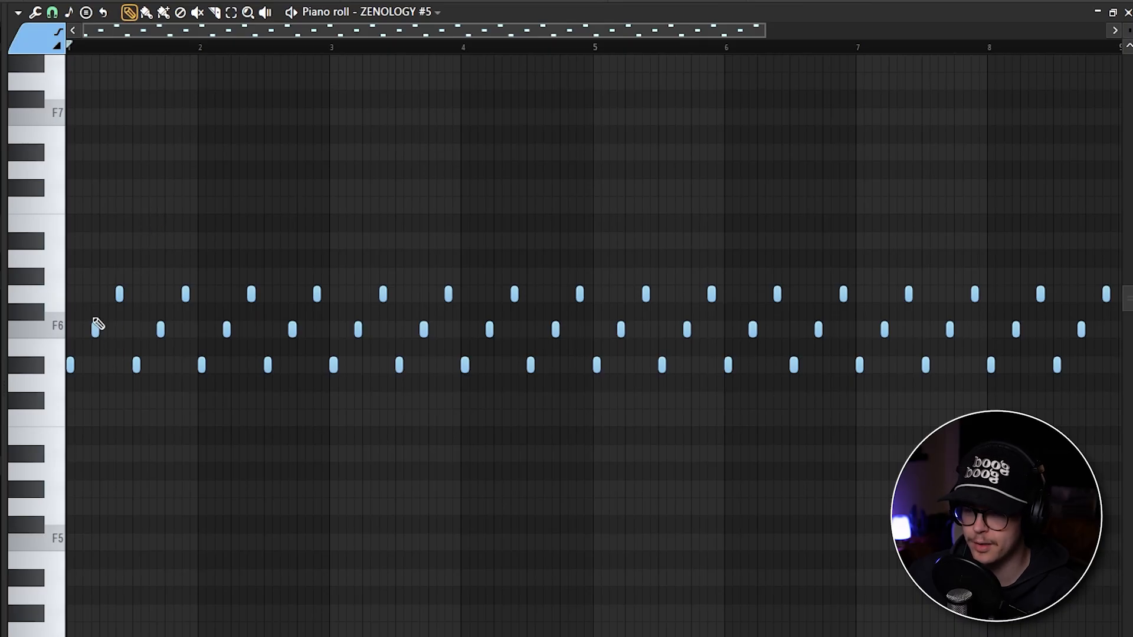
View the preset loaded in the ZENOLOGY #5 instrument, and close the instrument and the channel rack
click(402, 16)
key(Escape)
key(F6)
click(224, 422)
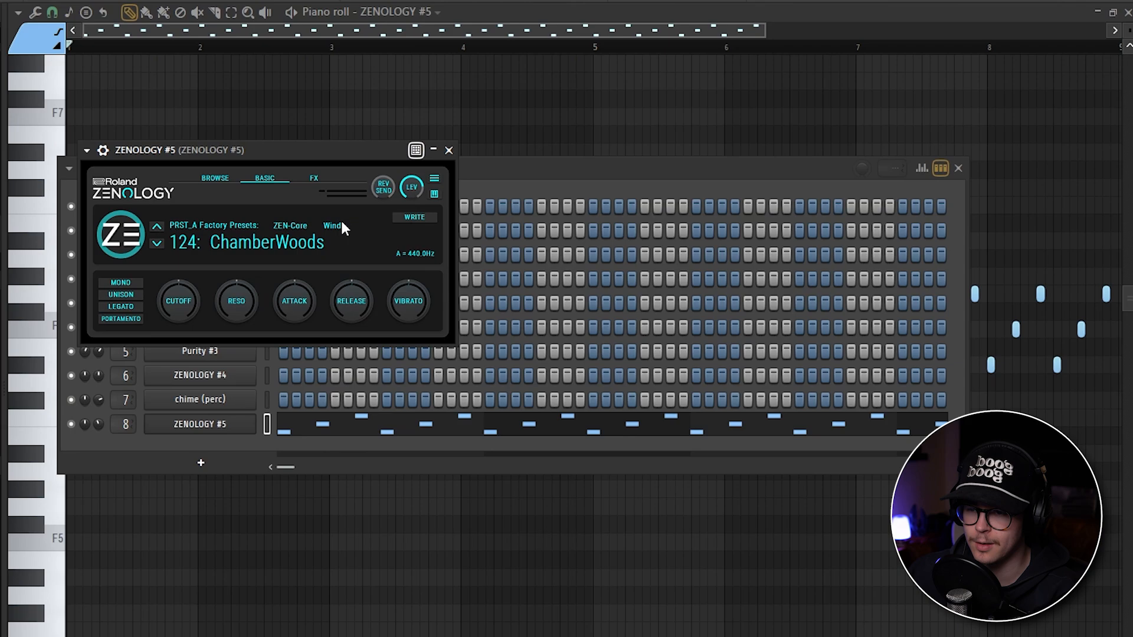
click(449, 151)
key(F6)
Examine the full ZENOLOGY #5 note pattern in the piano roll and play it back
scroll(228, 225, up, 2)
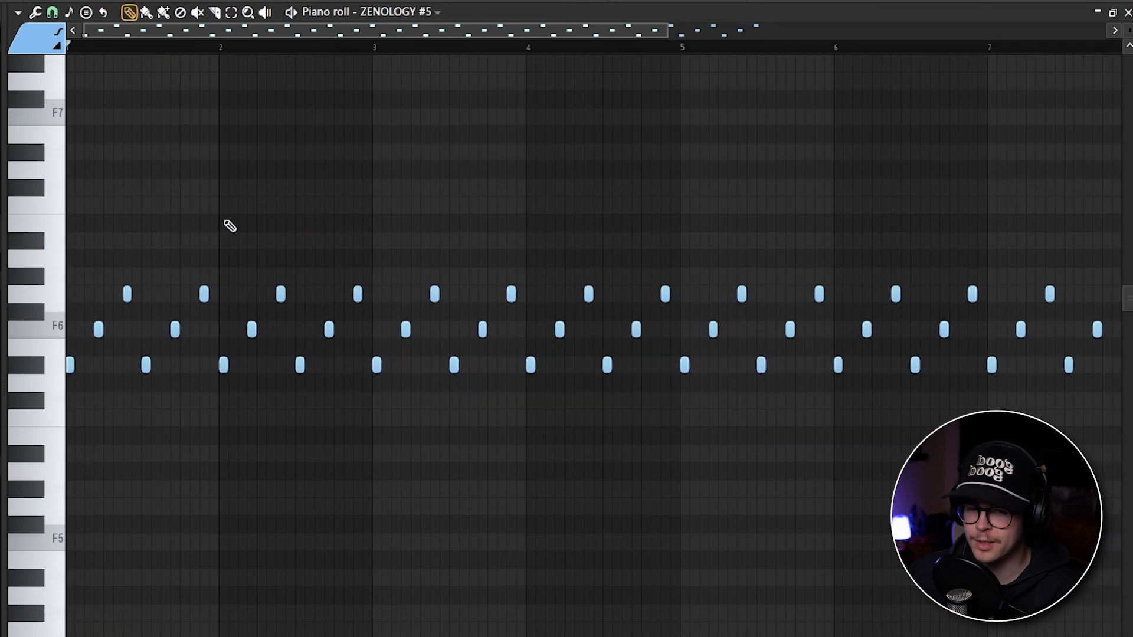
scroll(230, 225, down, 1)
scroll(231, 225, down, 1)
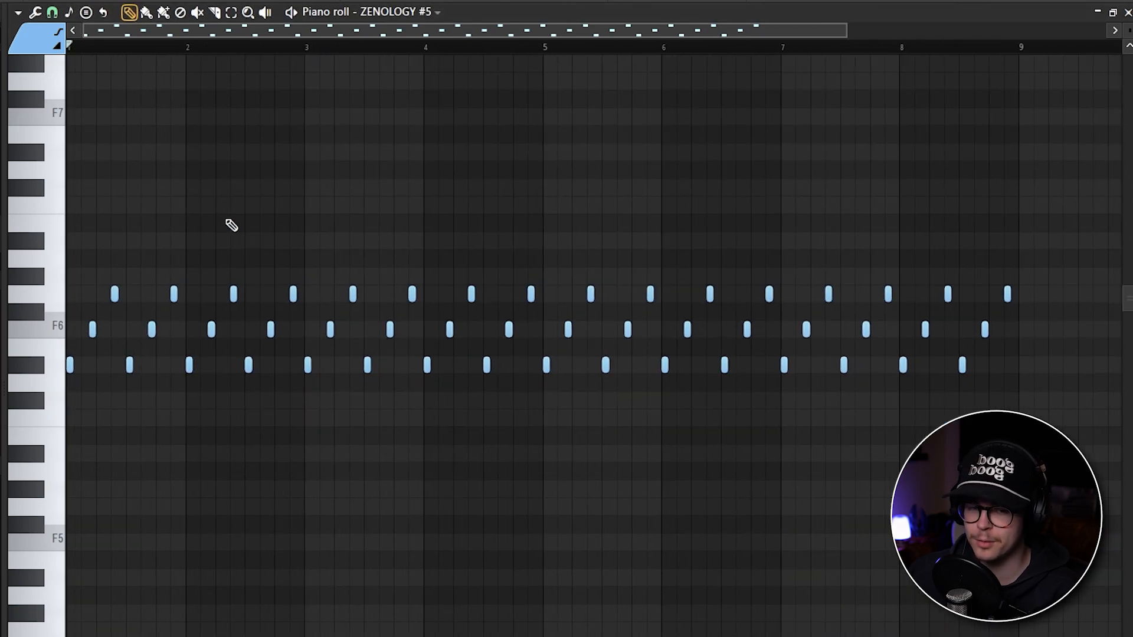
key(space)
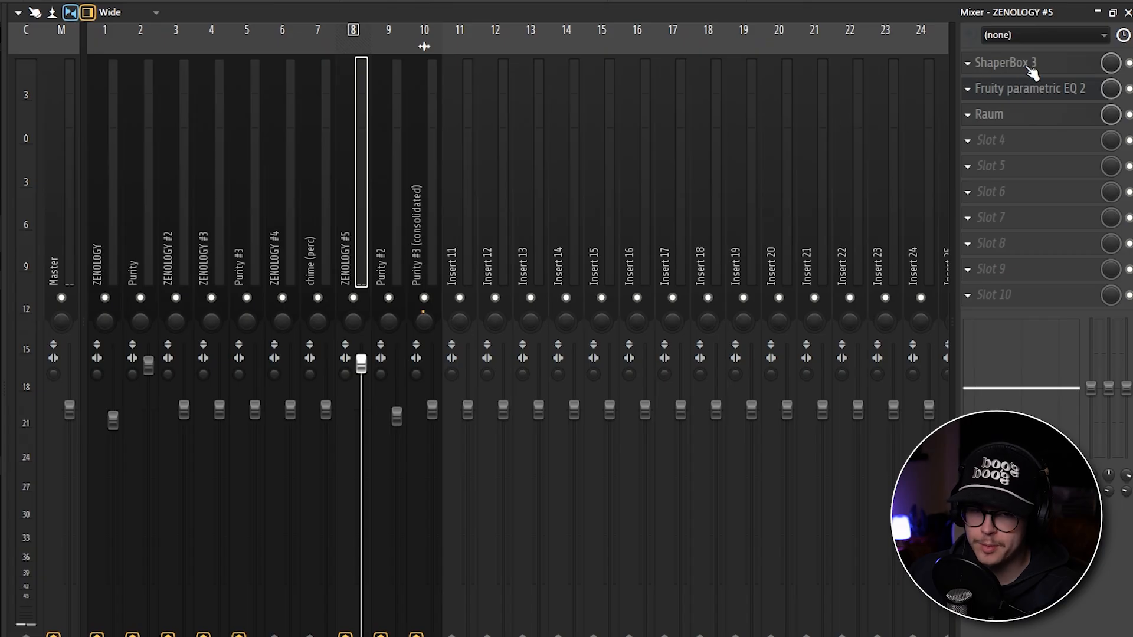
Inspect the ShaperBox 3, Fruity parametric EQ 2 and Raum effects on the ZENOLOGY #5 mixer track
click(1030, 66)
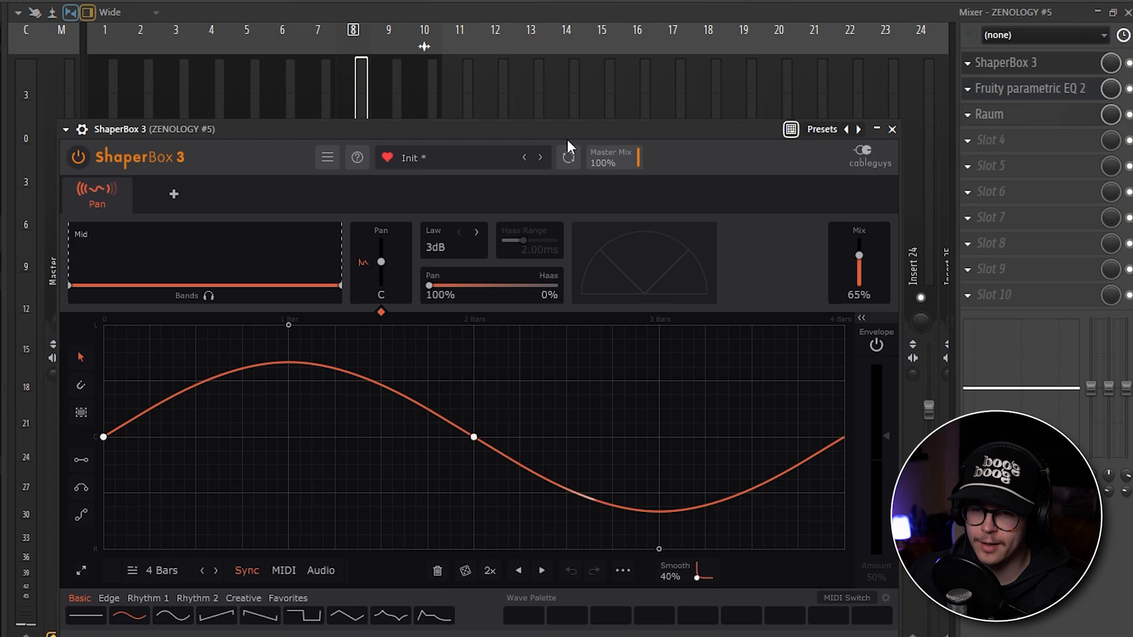
click(879, 124)
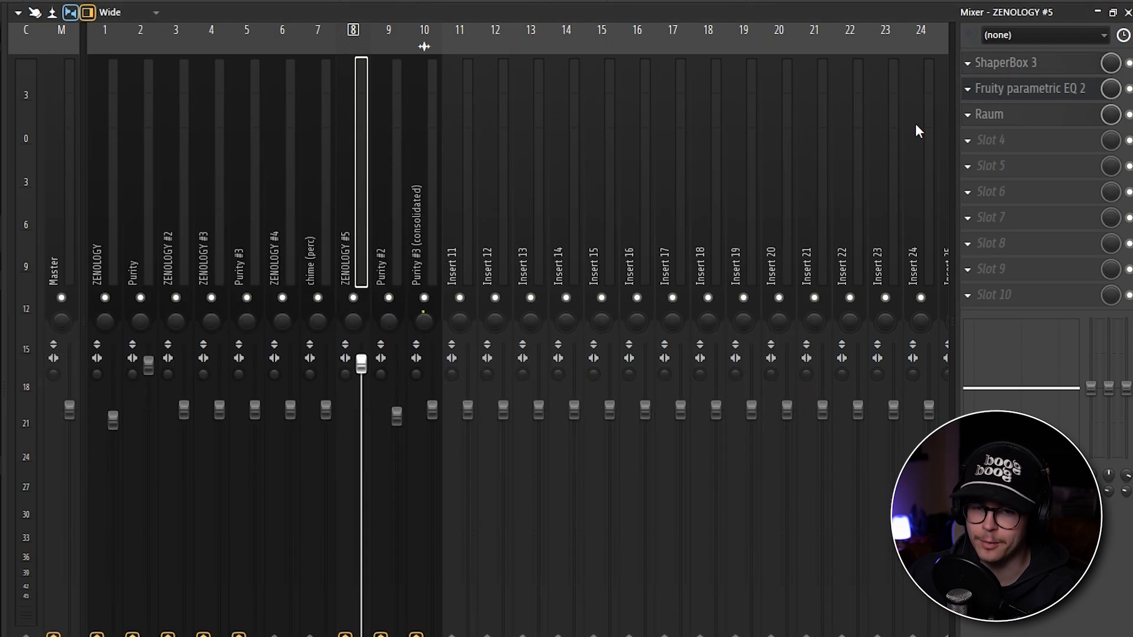
click(1001, 88)
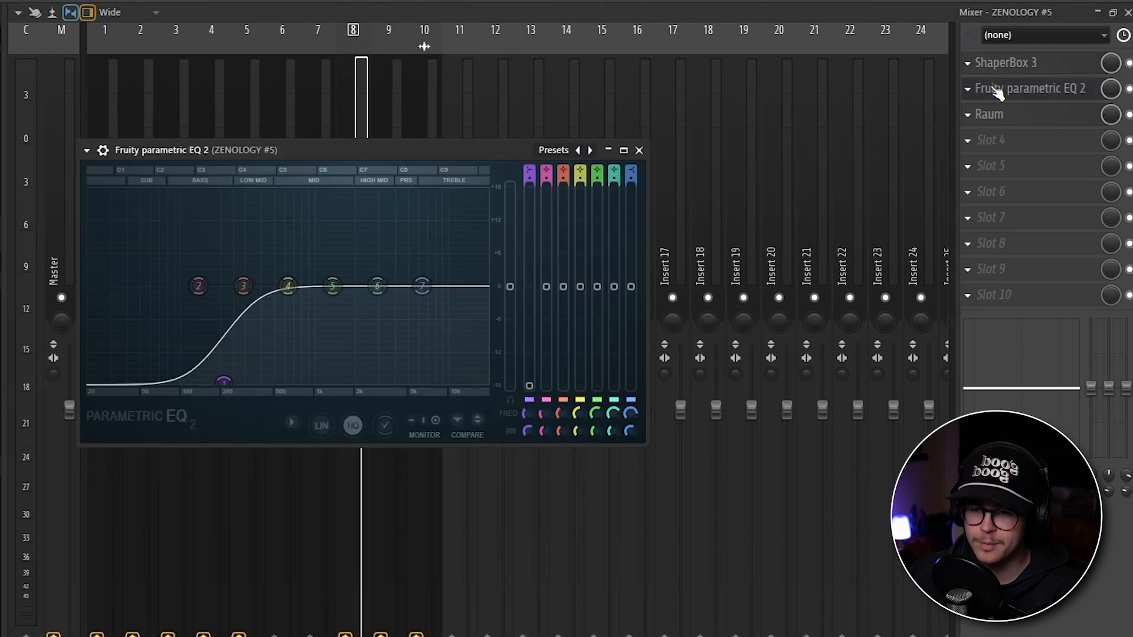
click(1015, 121)
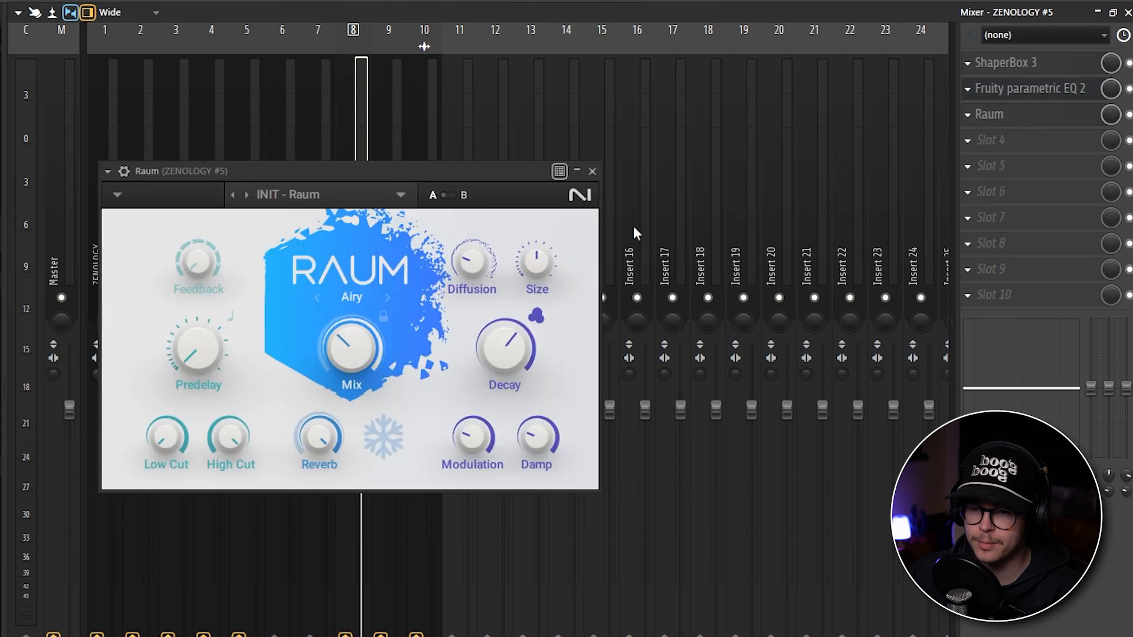
click(595, 174)
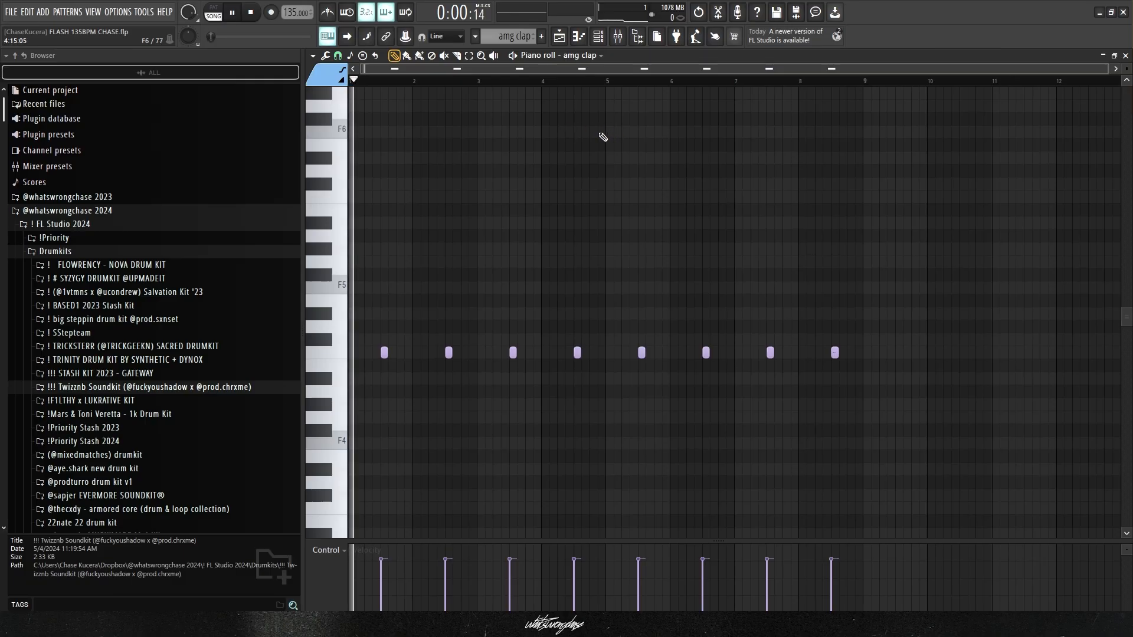
Review the amg clap notes and play the rambo open-hat pattern in the piano roll, stopping the playback
scroll(620, 147, down, 2)
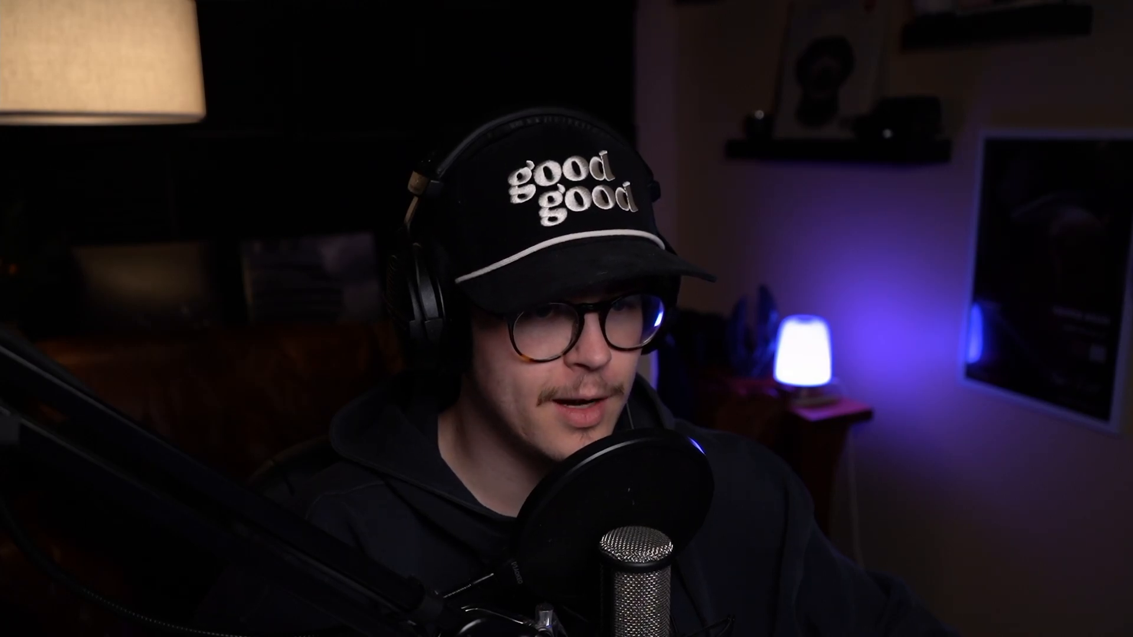
key(space)
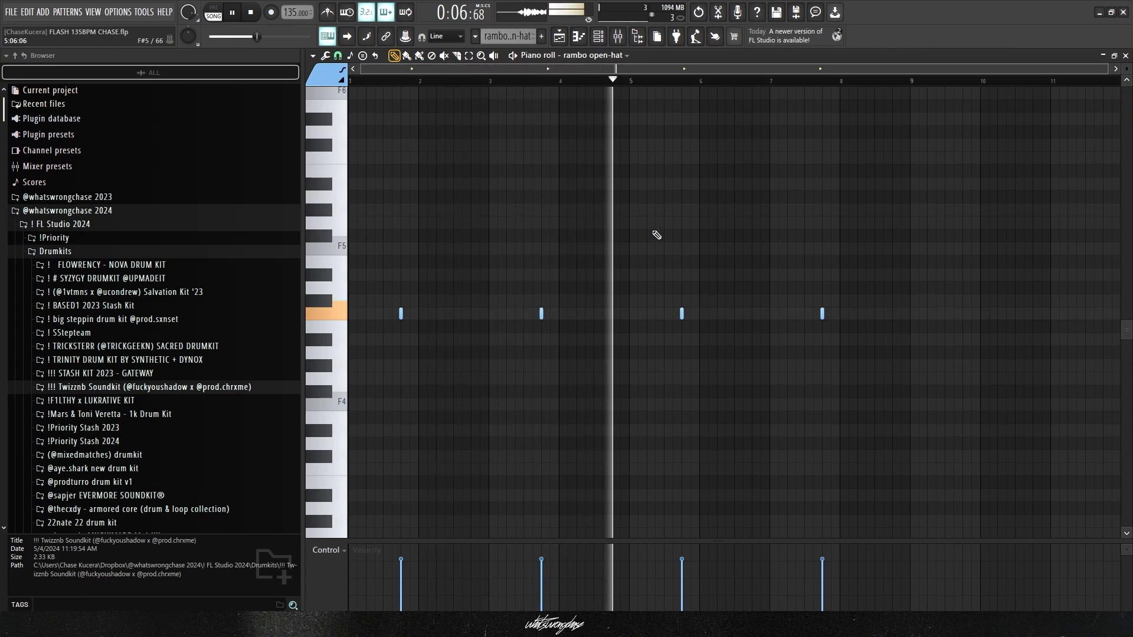
key(space)
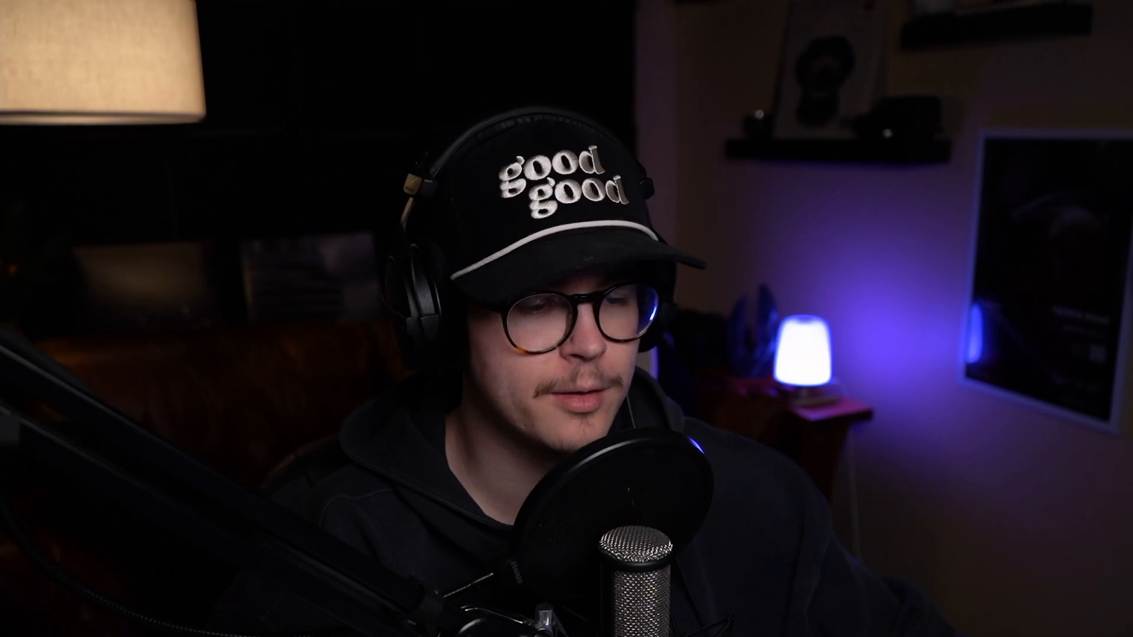